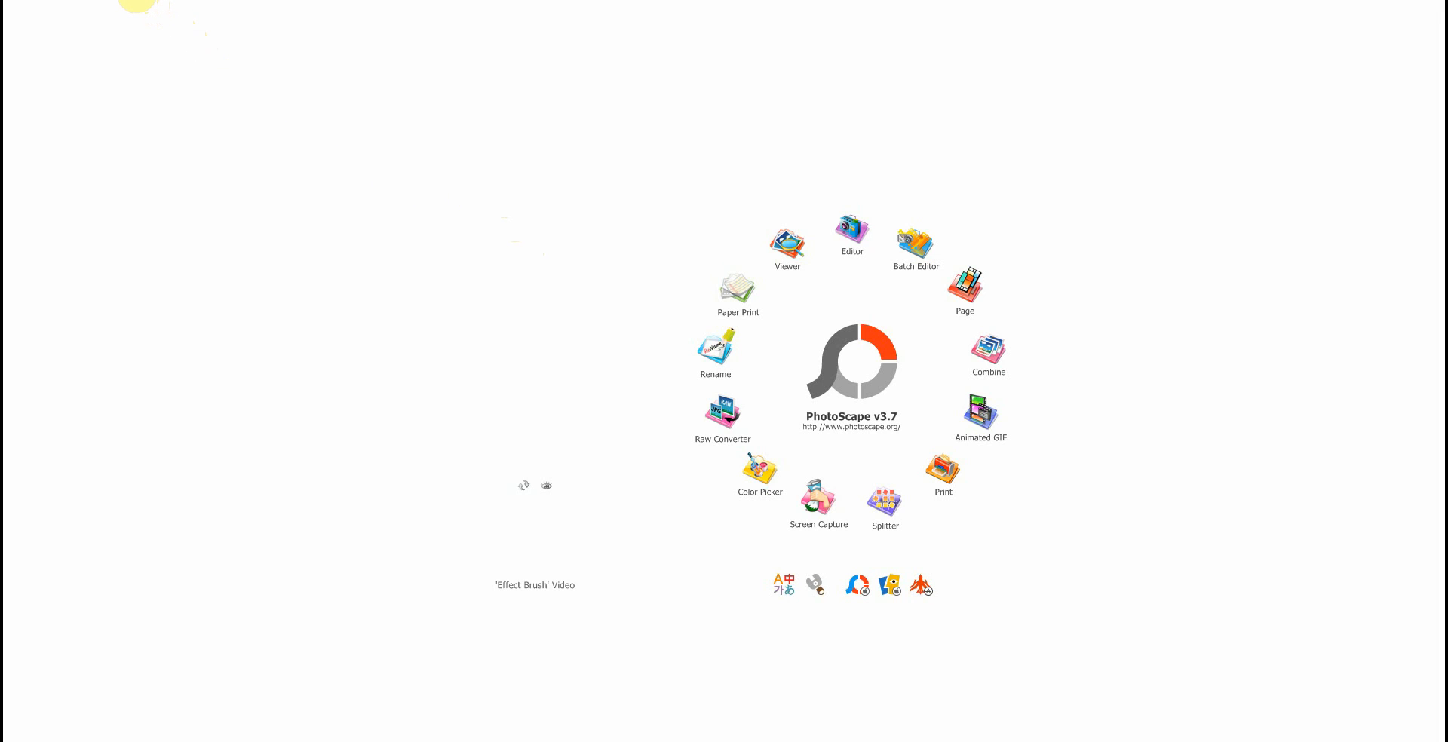
Step: In the Editor, browse to the Desktop folder with enlarged thumbnails and load Cabin.jpg
left_click(138, 4)
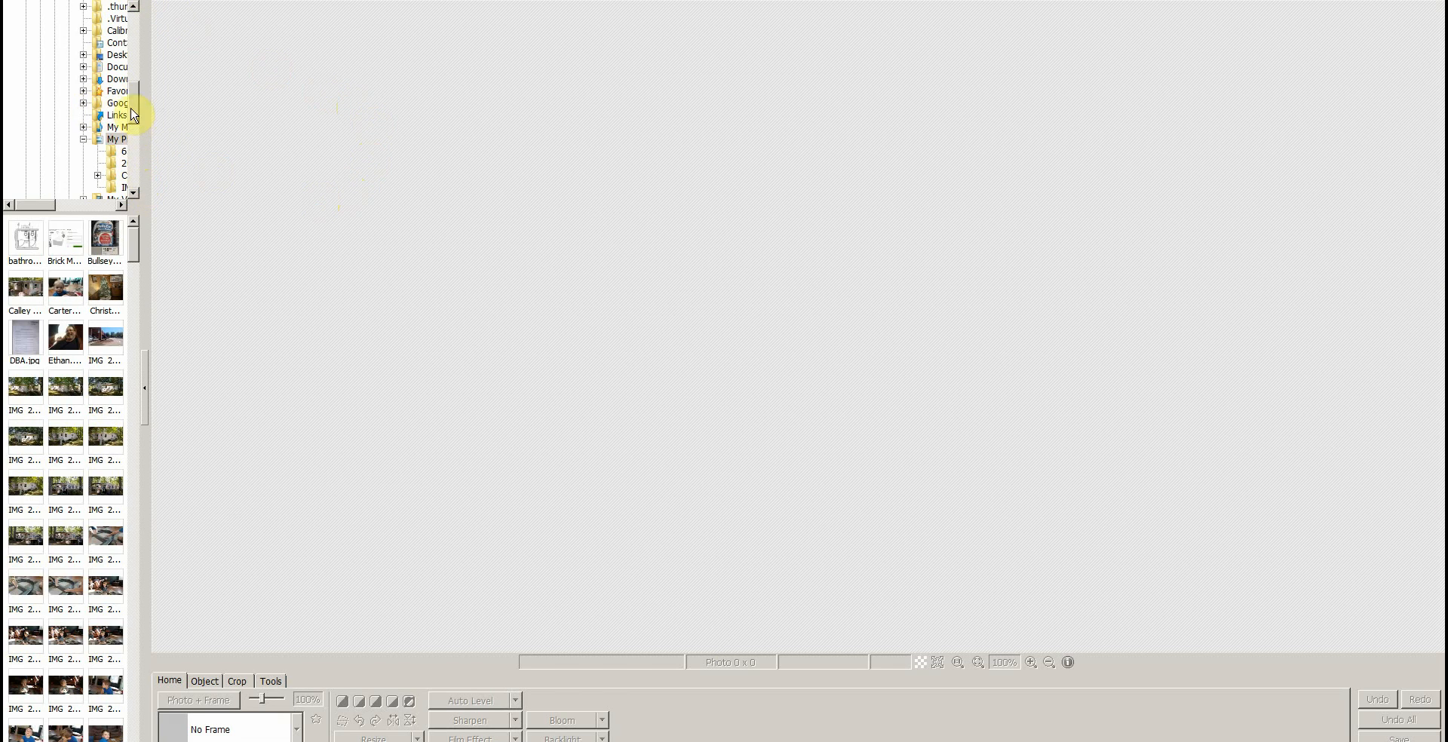
left_click_drag(139, 113, 201, 138)
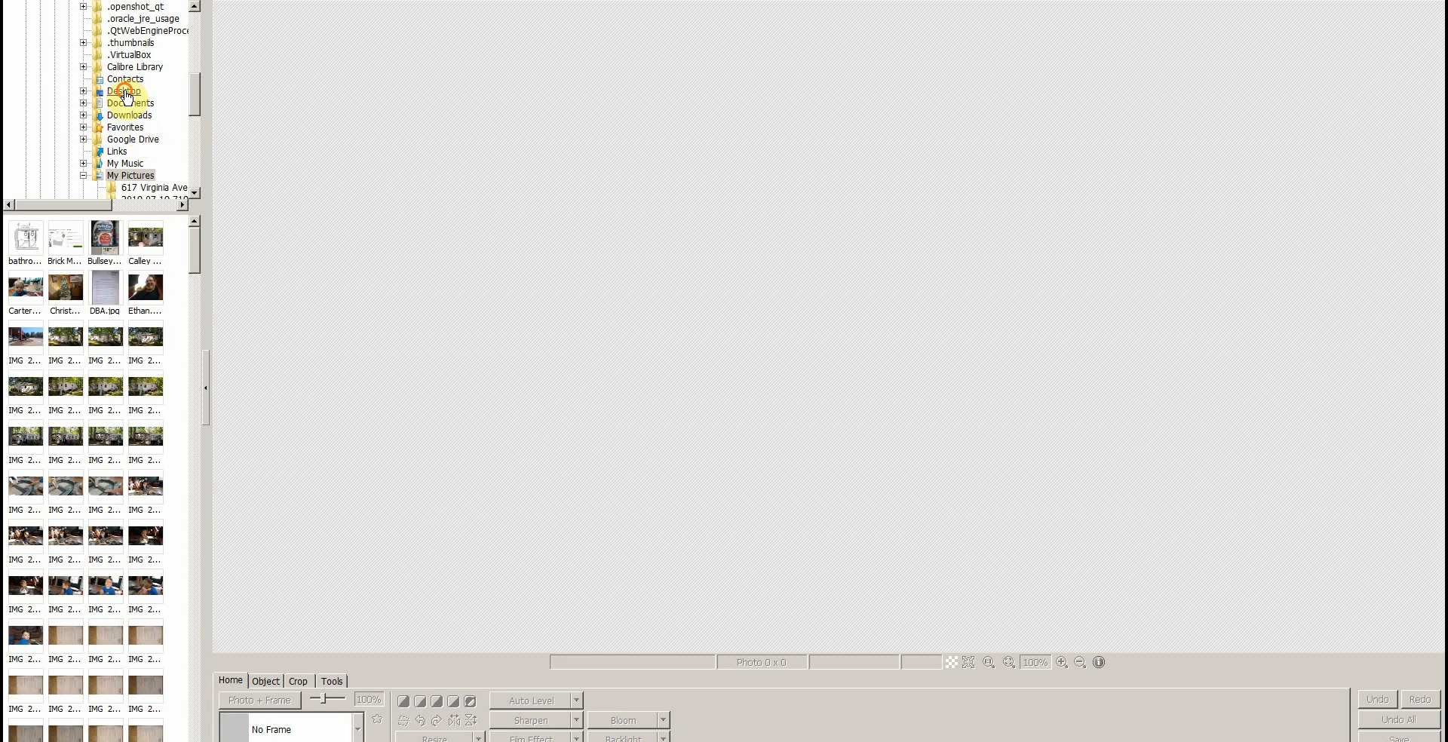
left_click(123, 91)
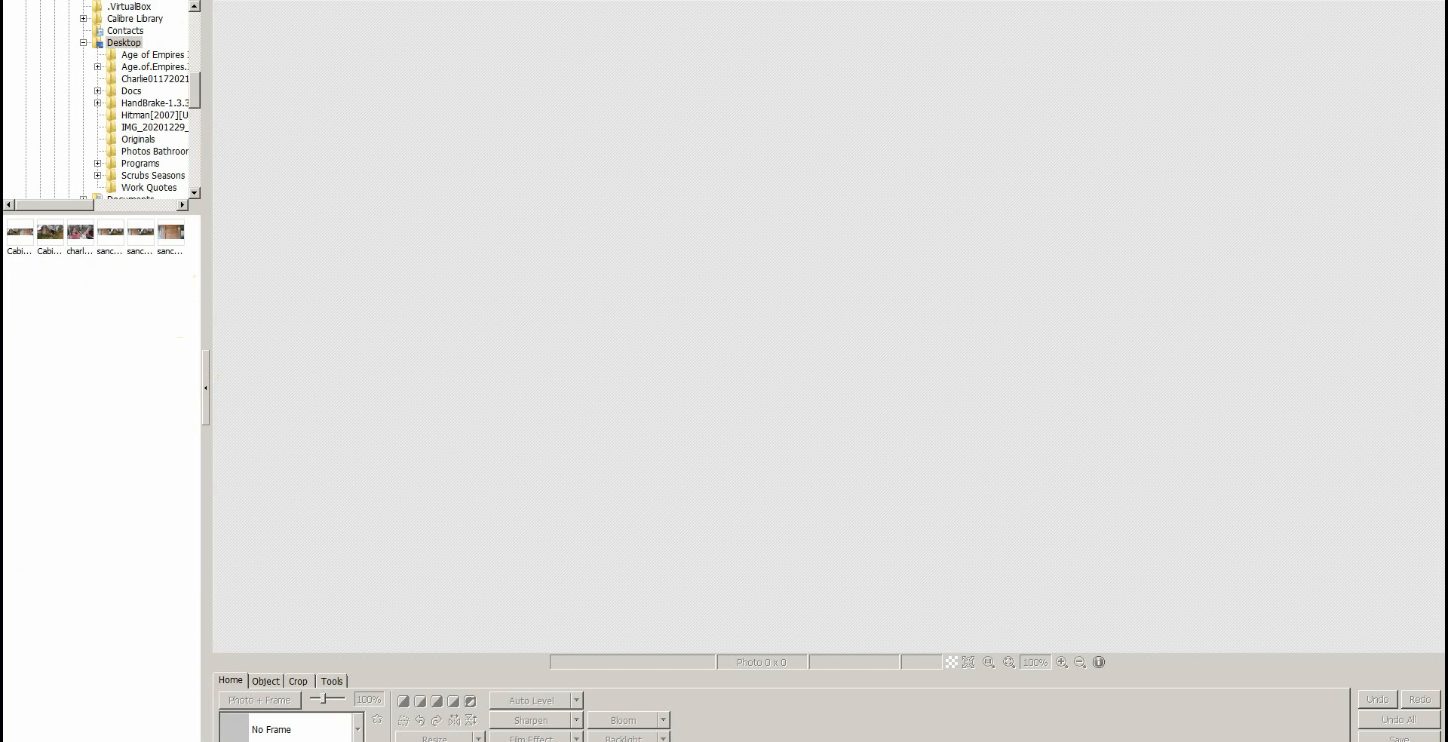
left_click_drag(143, 741, 171, 741)
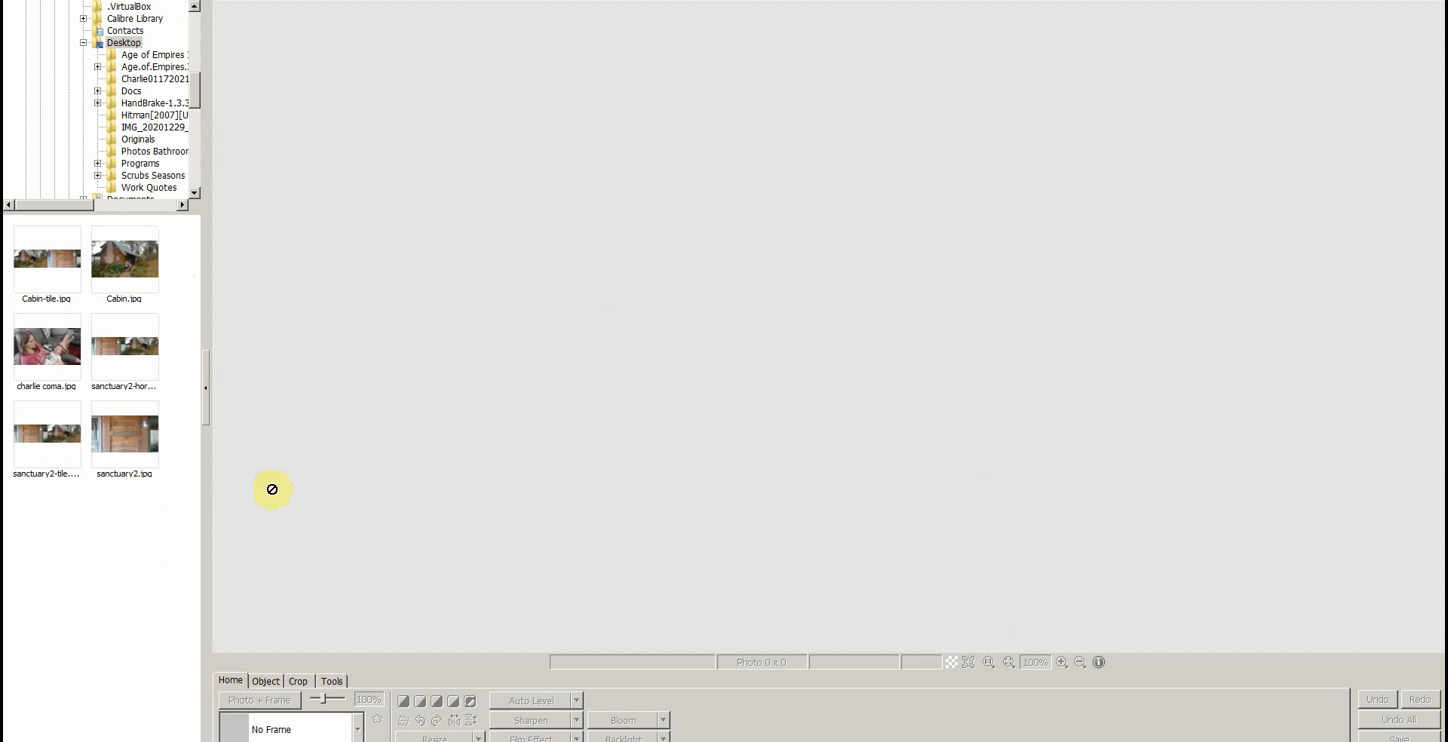
left_click_drag(126, 256, 666, 227)
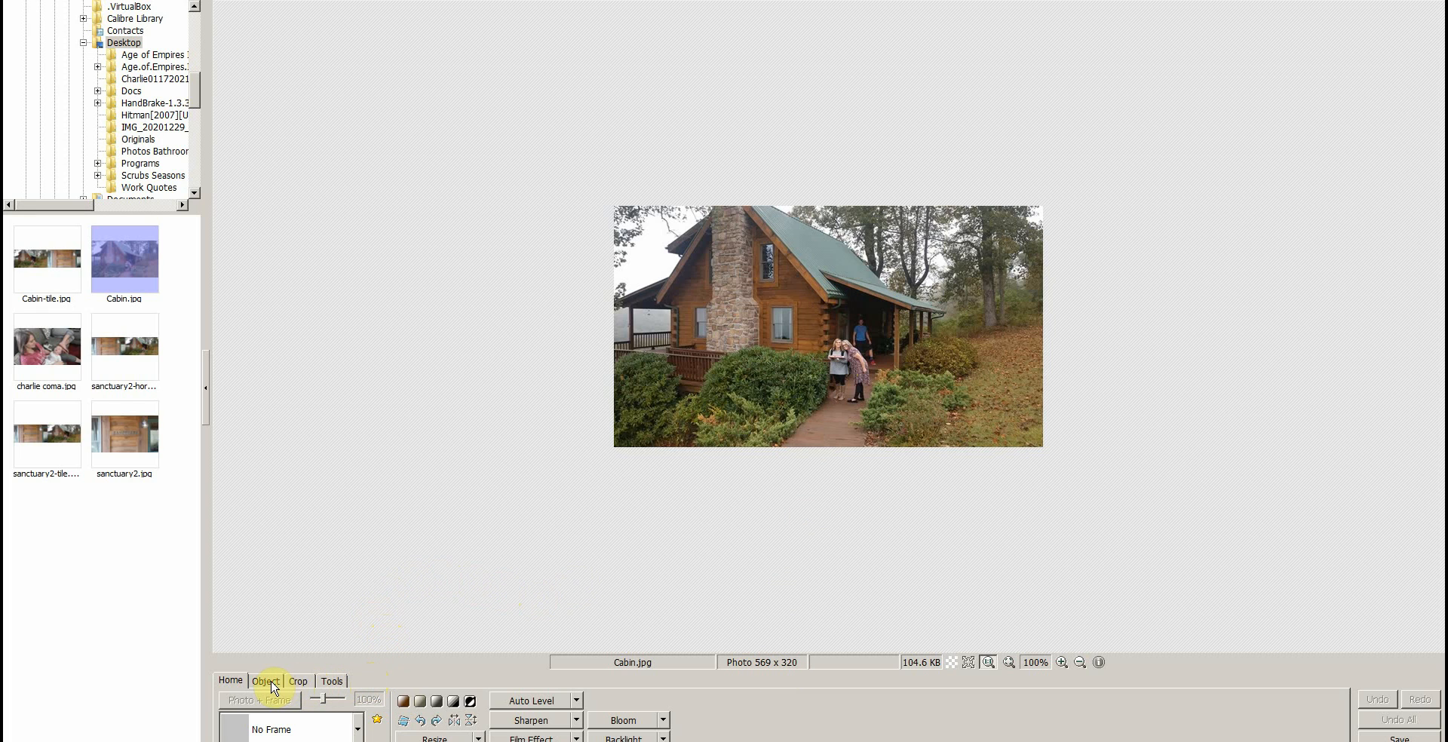
Step: Examine the resize options, the height adjustment and the save options for Cabin.jpg without applying any change
left_click(478, 738)
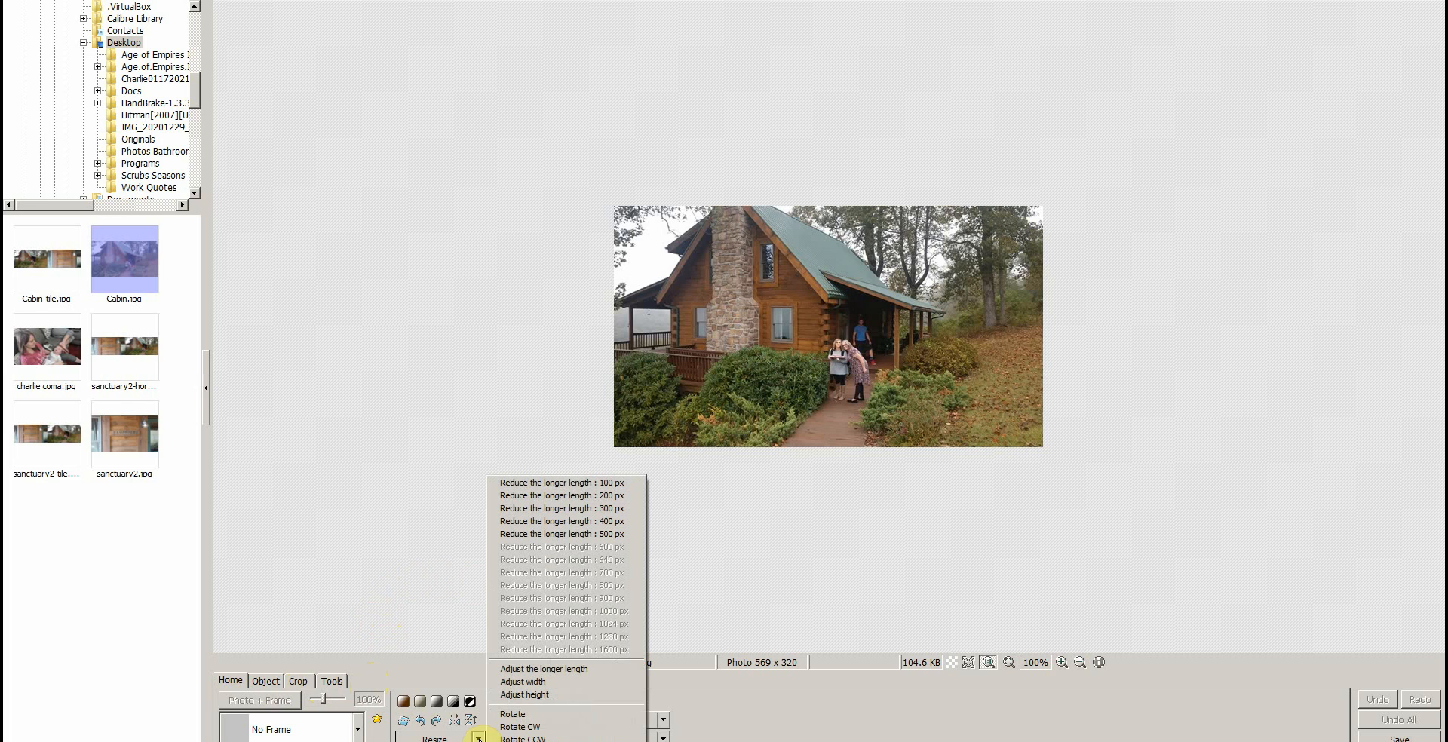
left_click(883, 403)
left_click(907, 326)
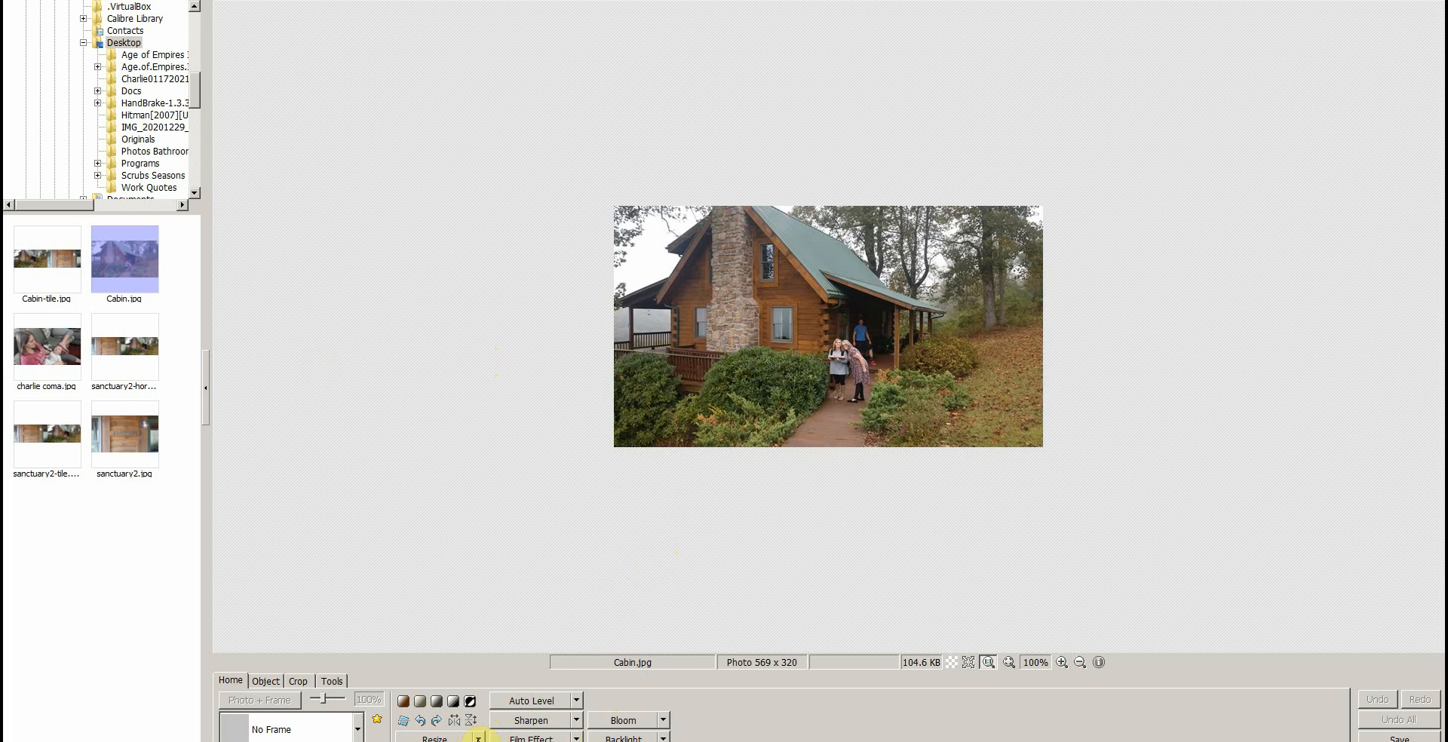
left_click(478, 737)
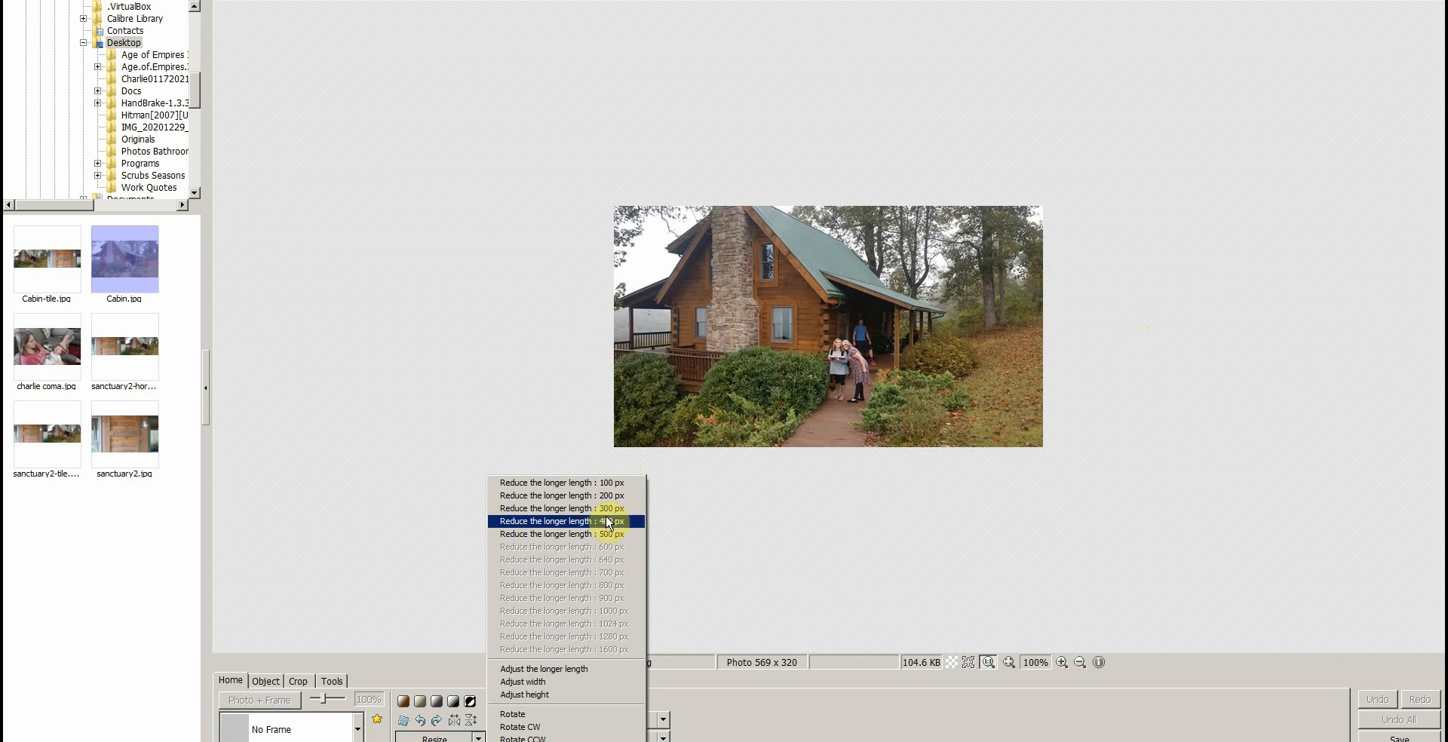
left_click(544, 694)
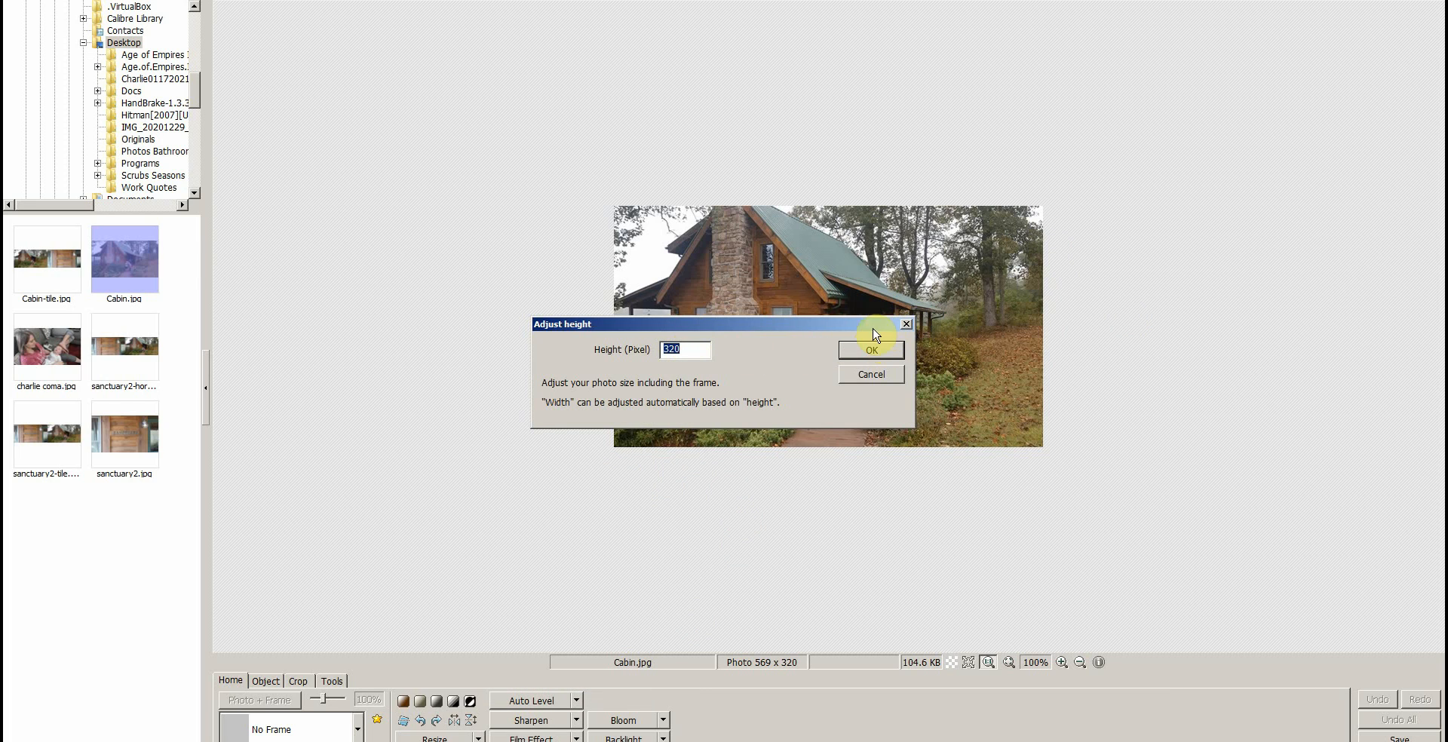
left_click_drag(775, 326, 460, 341)
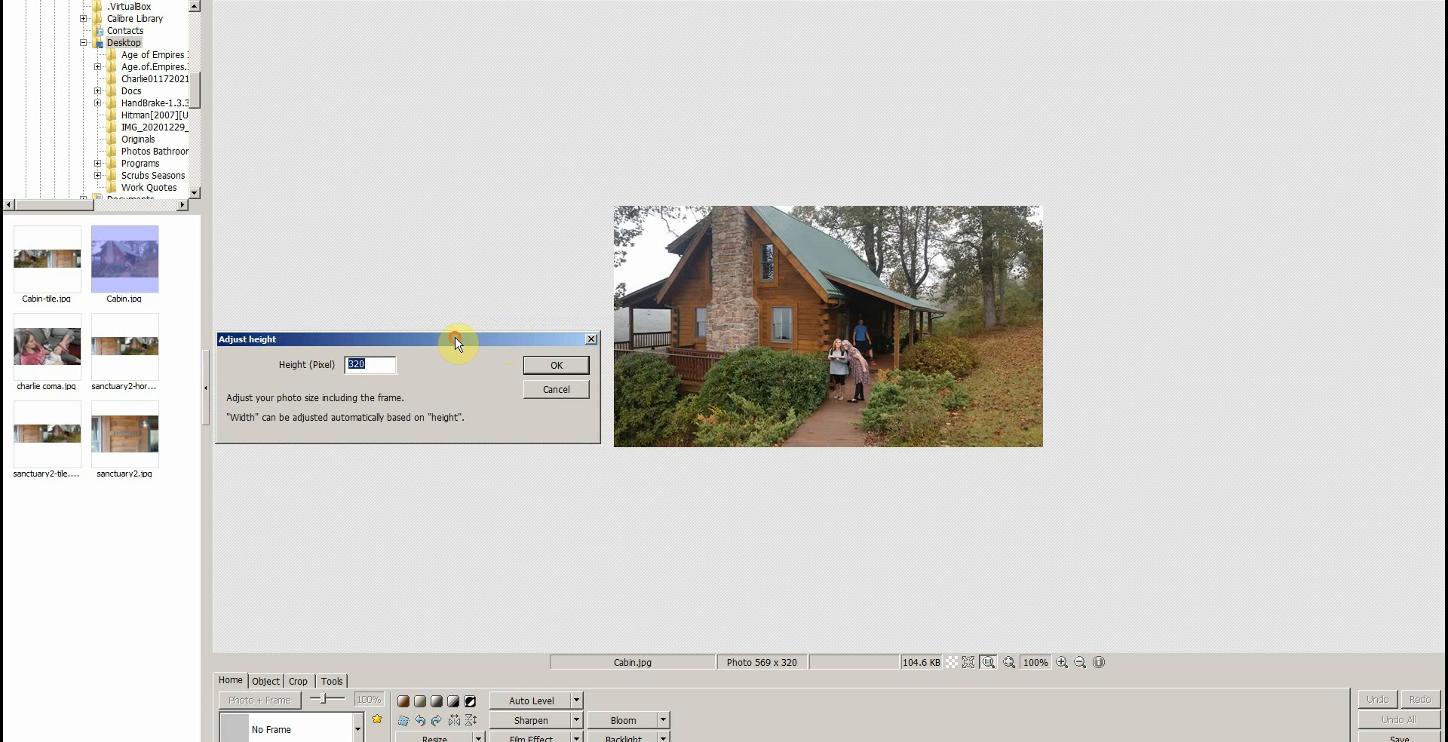
left_click(567, 390)
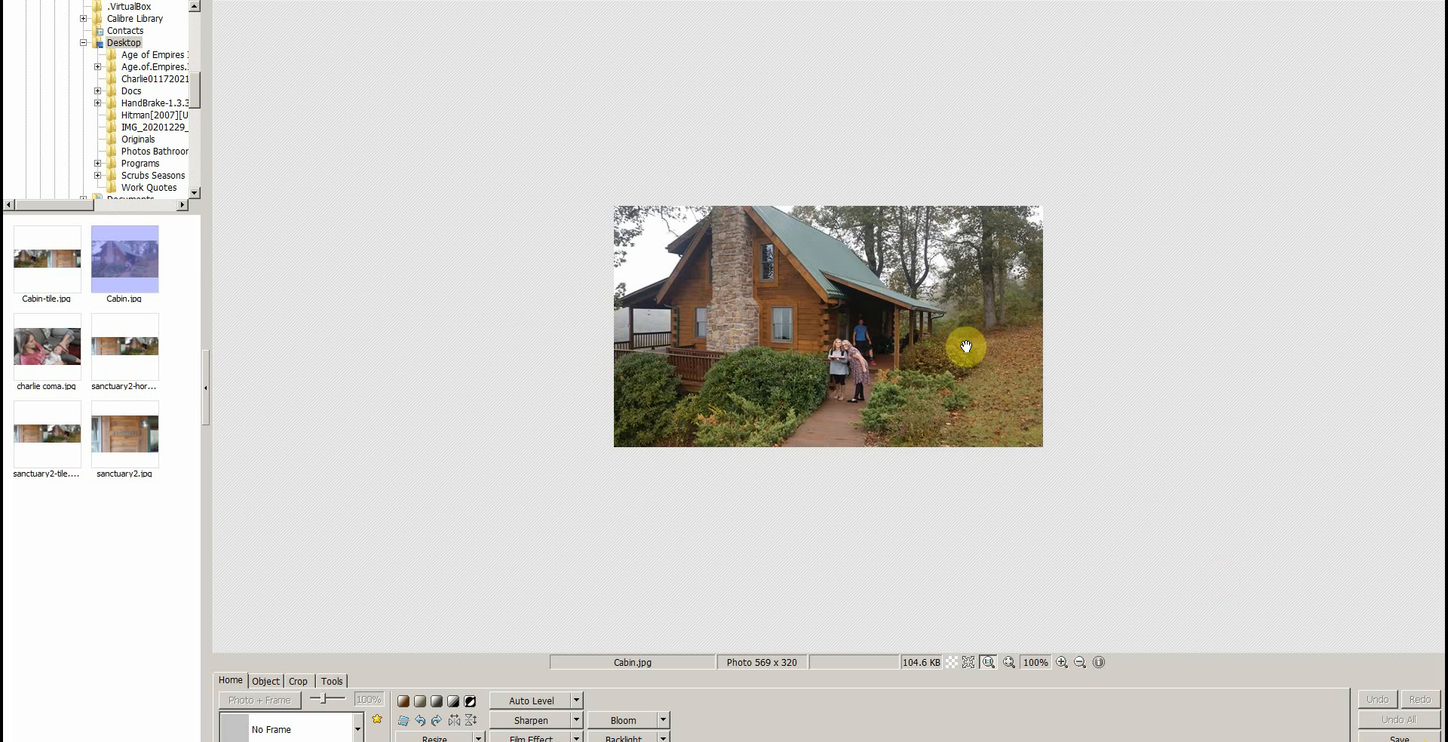
left_click(1404, 736)
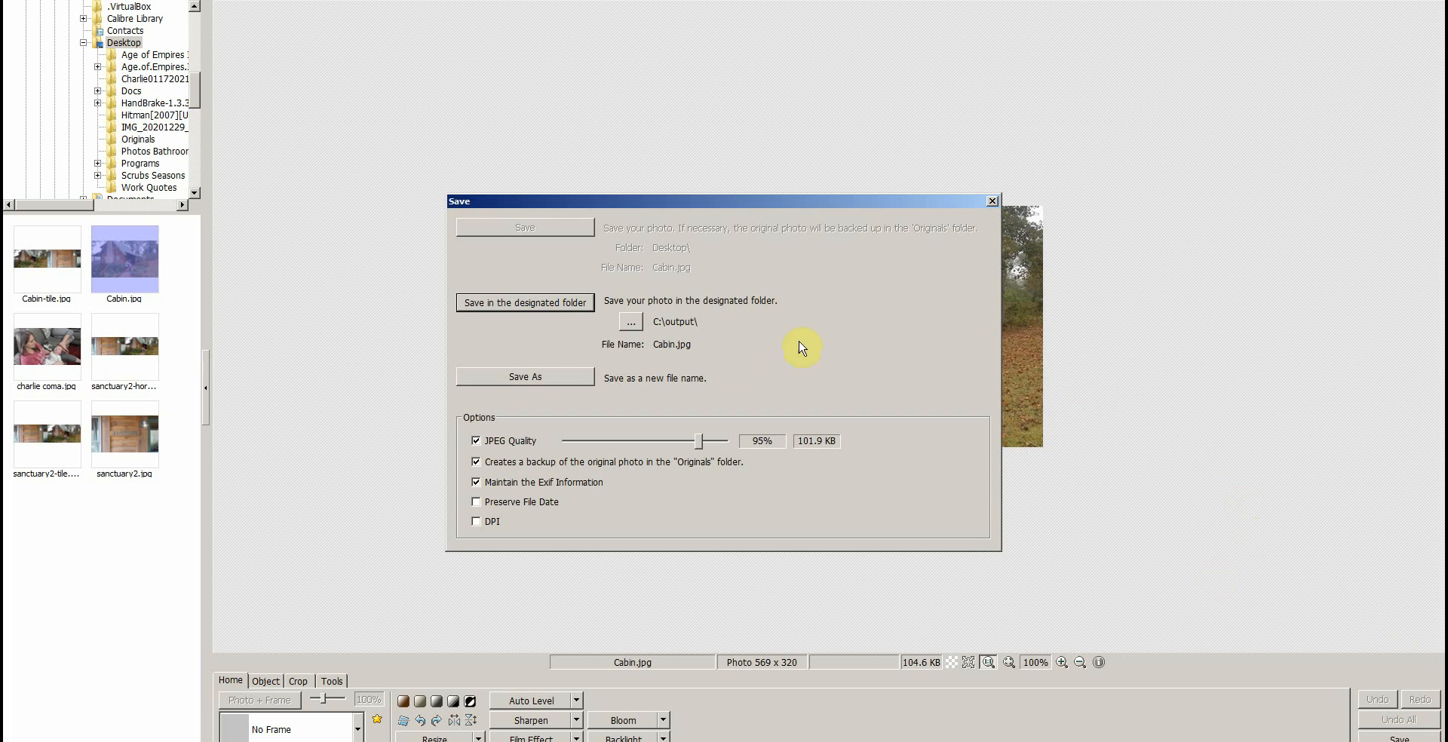
left_click(992, 202)
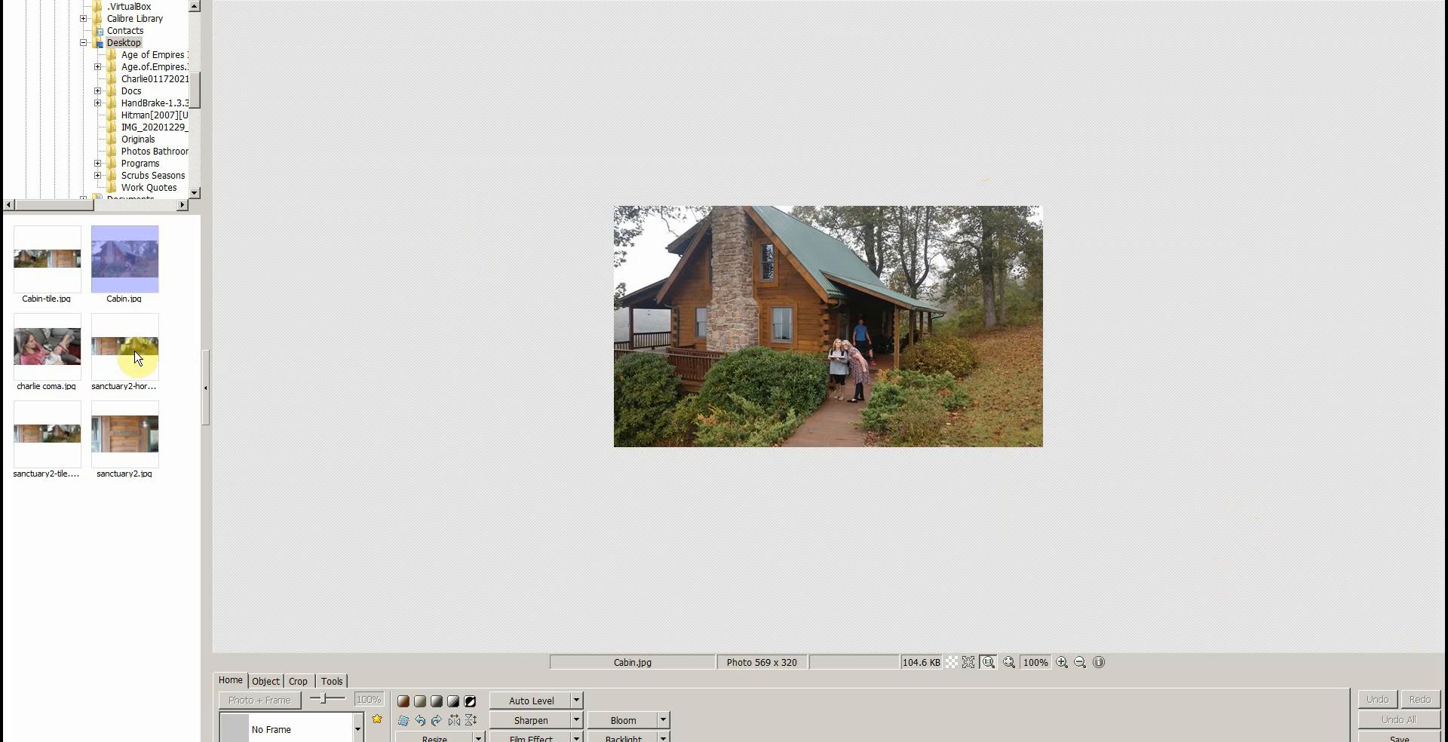
Step: Load sanctuary2.jpg in the Editor and examine its width and height adjustment options
left_click(127, 433)
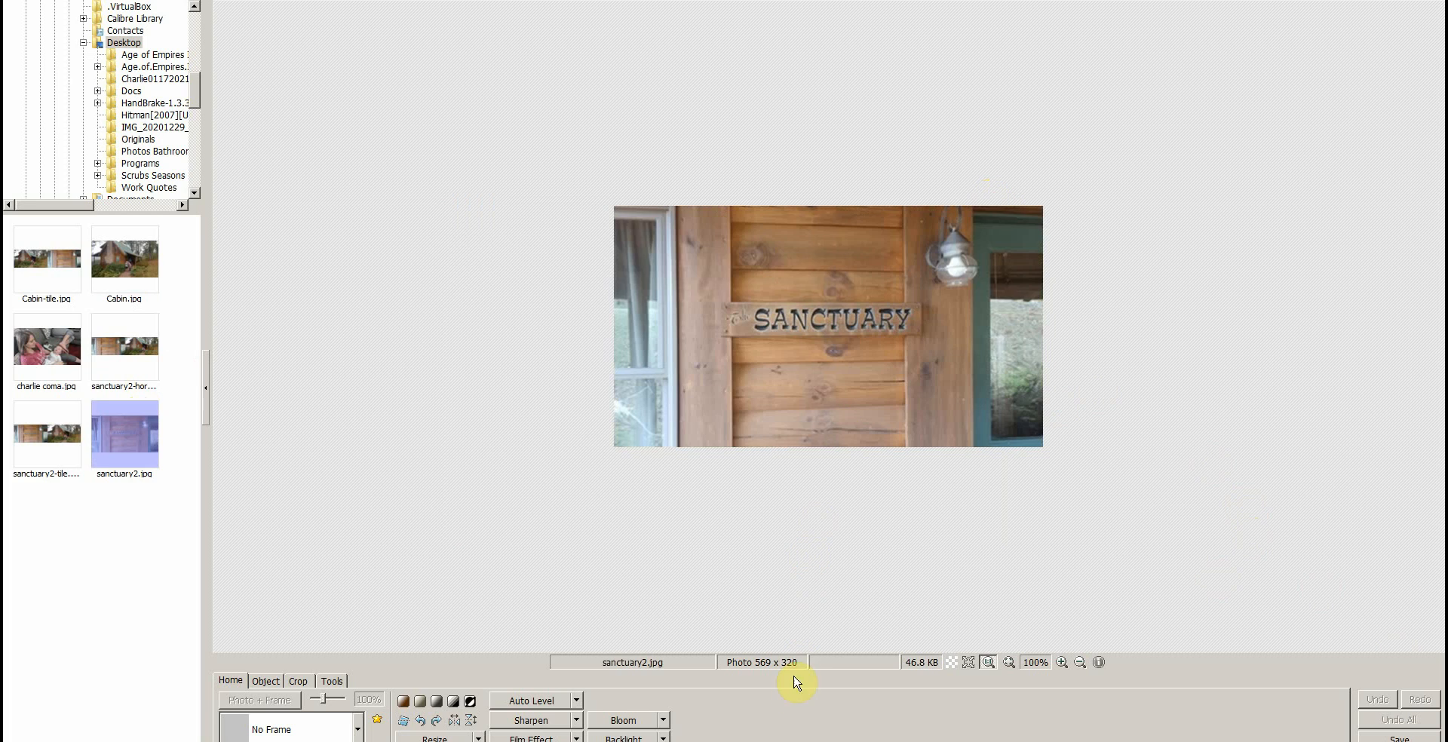
left_click(478, 738)
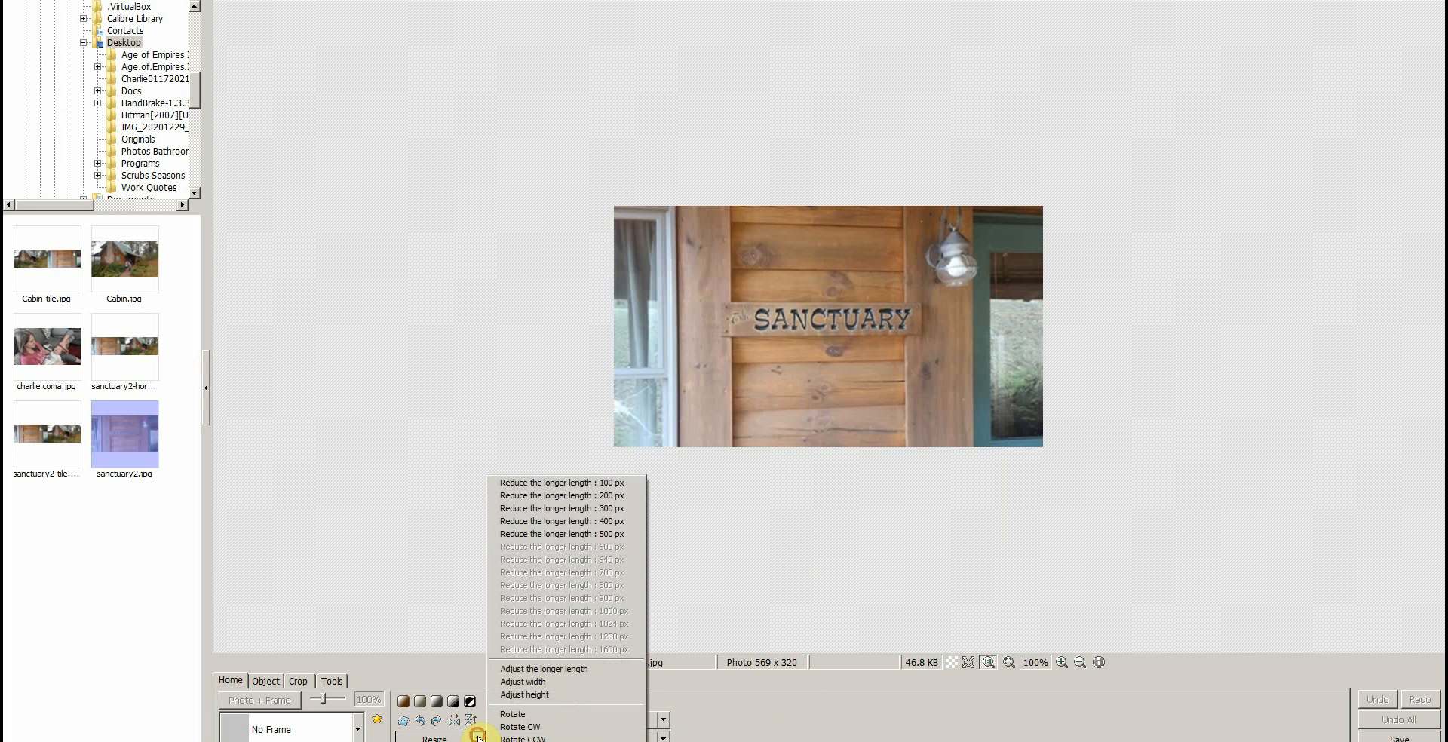
left_click(538, 681)
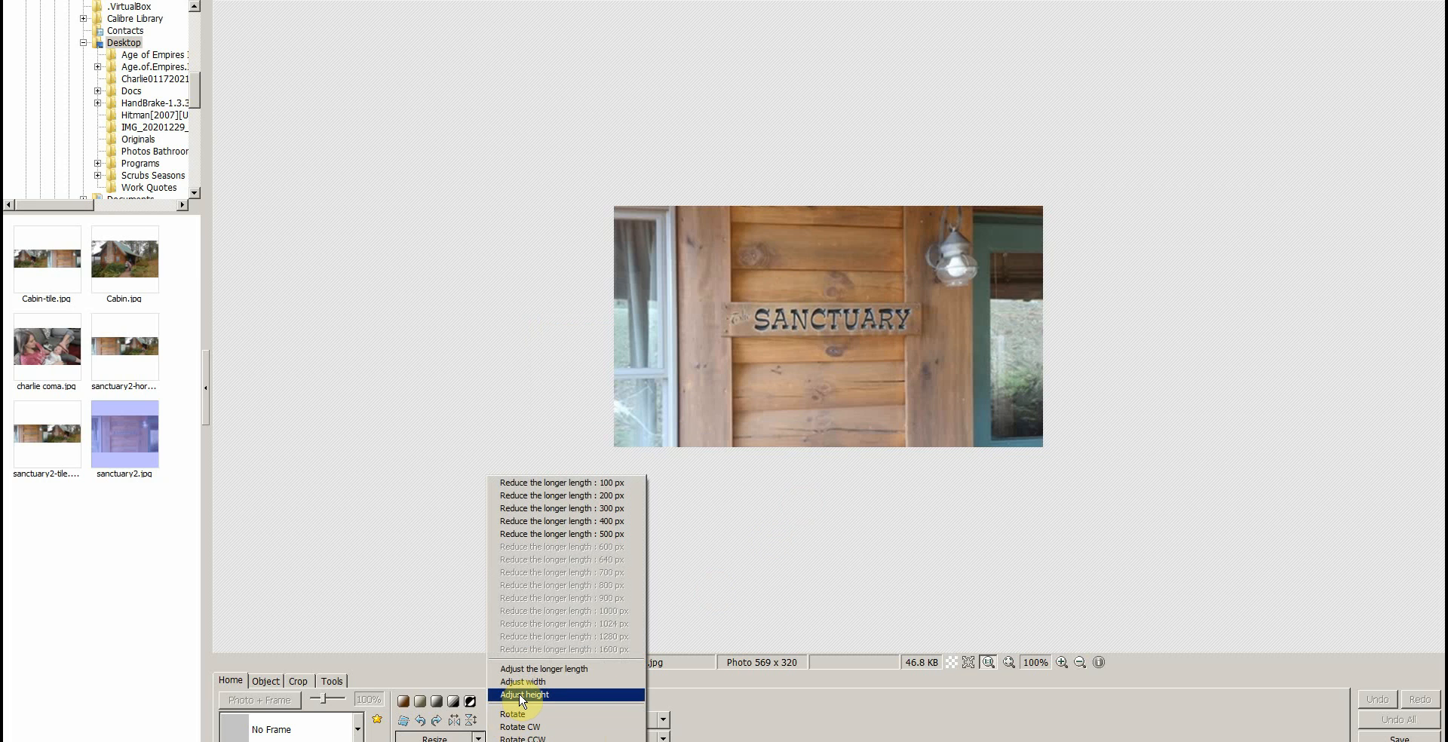
left_click(522, 694)
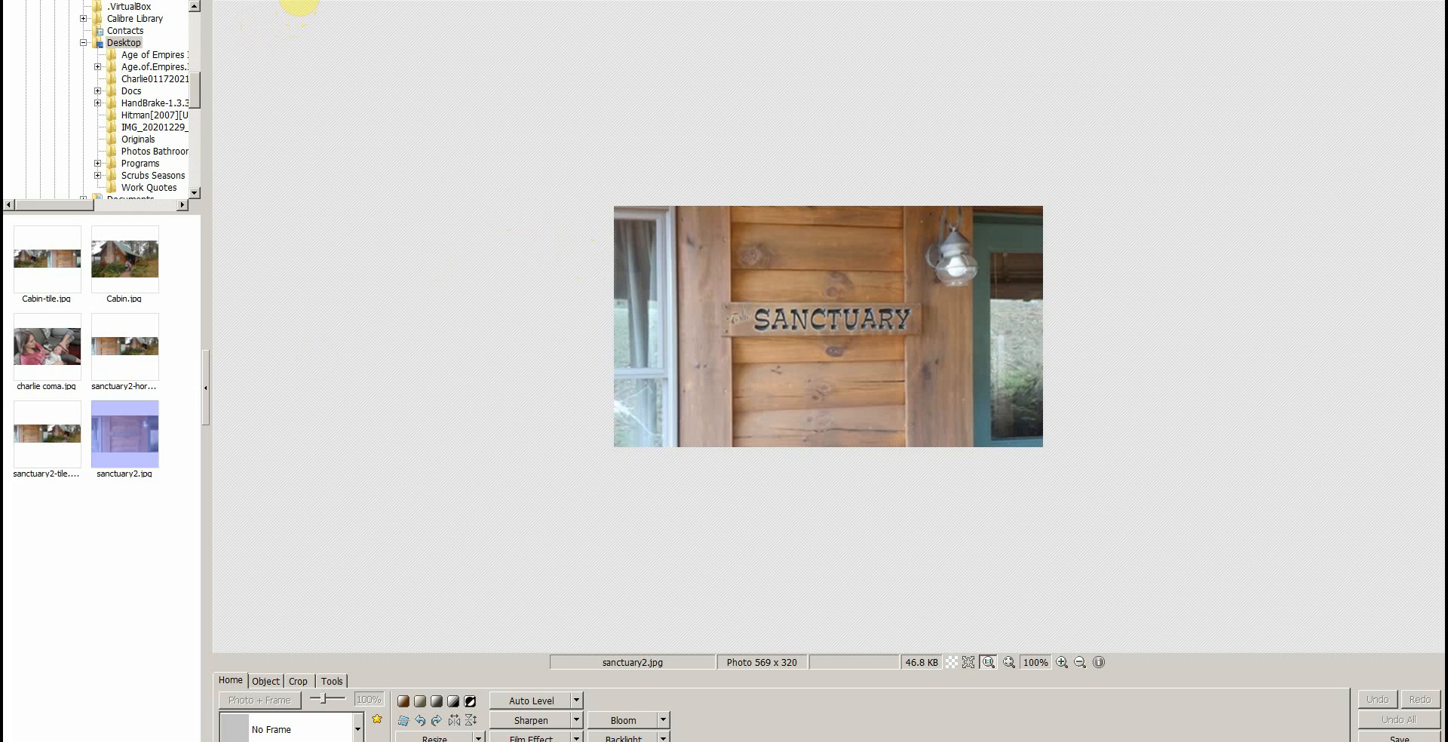
Step: In Combine, browse to the Desktop folder with enlarged thumbnails and add Cabin.jpg and sanctuary2.jpg to the canvas
left_click(299, 4)
left_click_drag(145, 151, 234, 154)
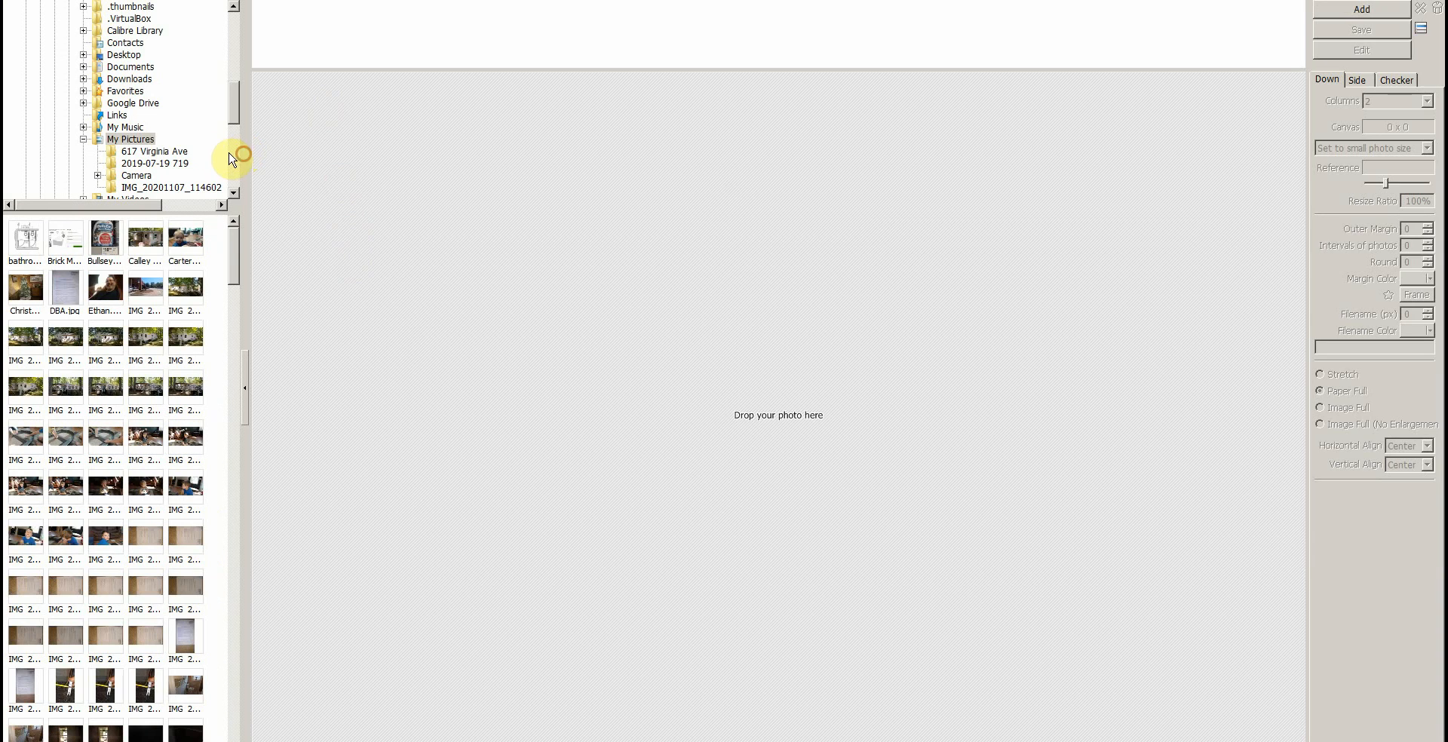
left_click(123, 55)
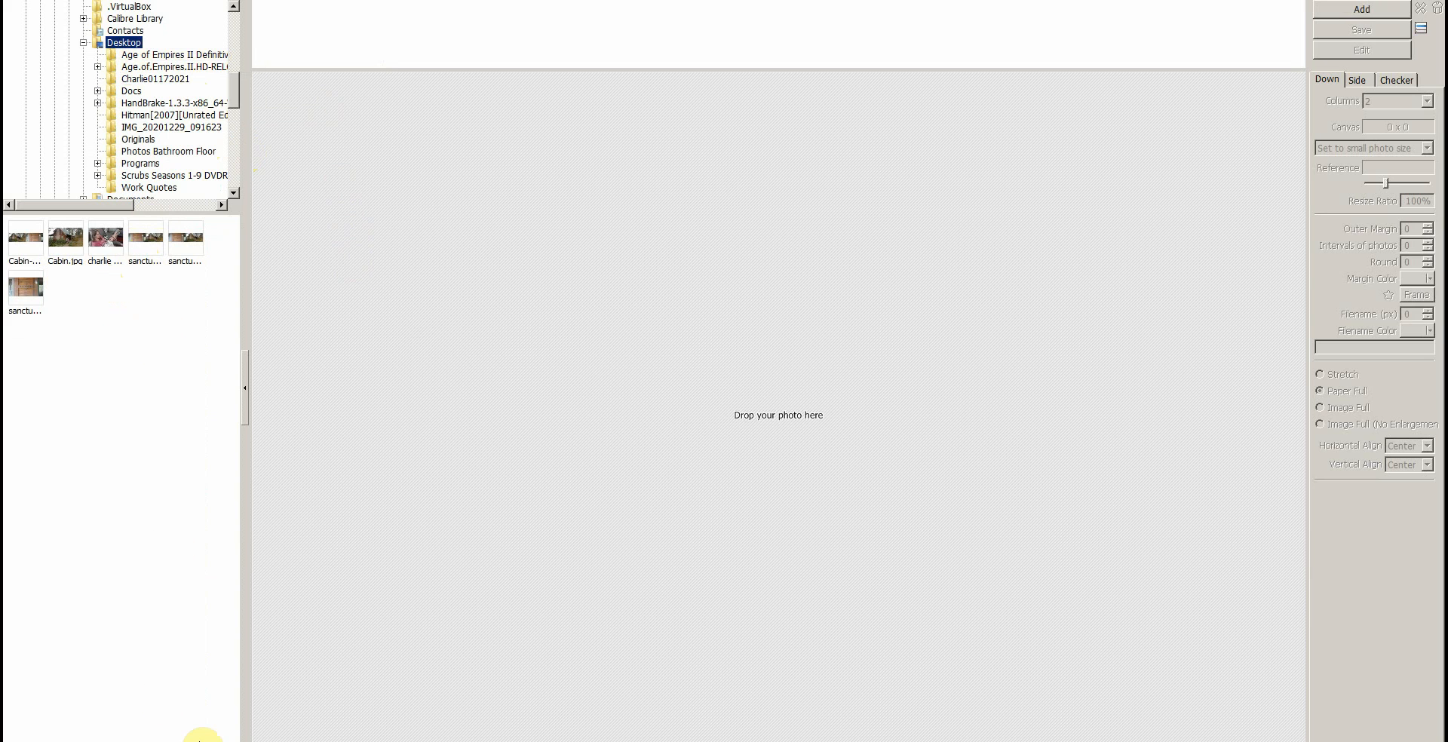
right_click(200, 727)
left_click(201, 741)
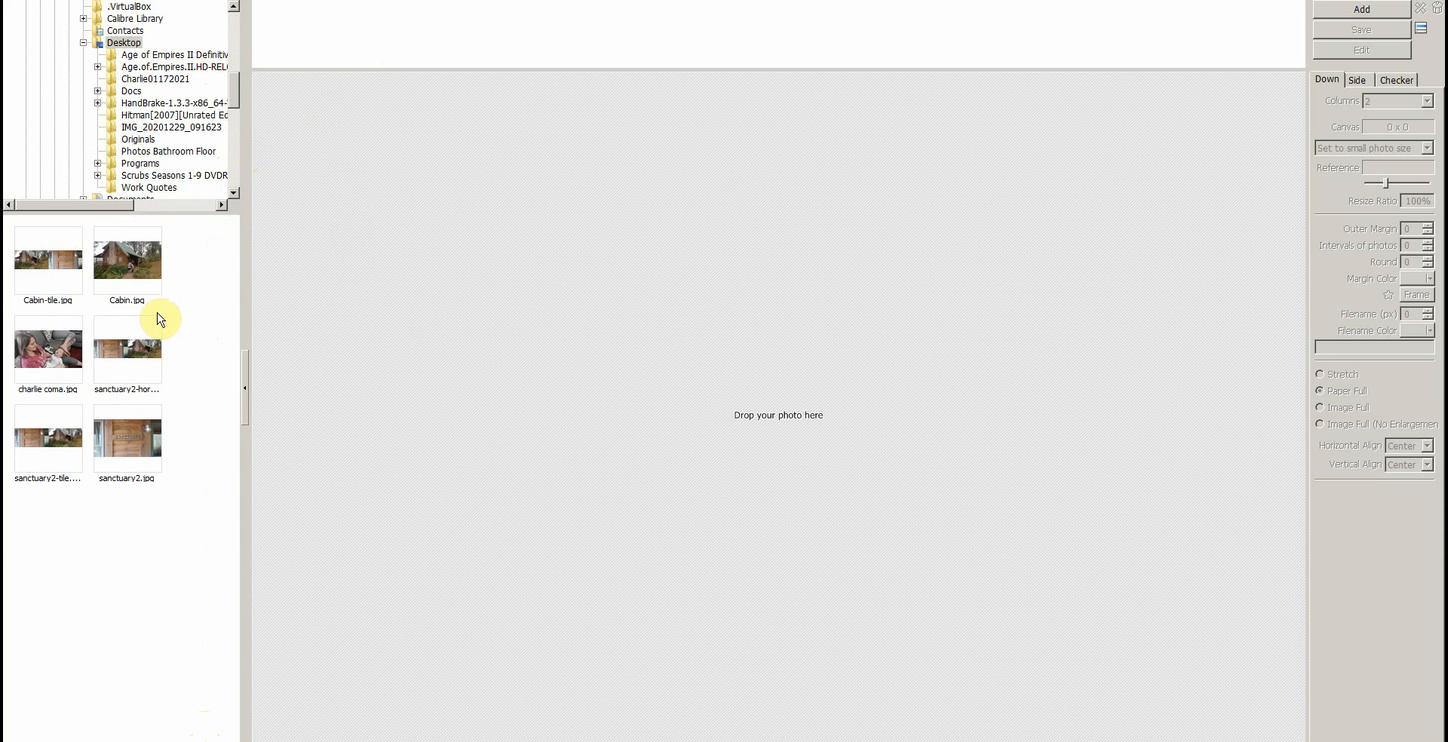
left_click_drag(126, 268, 590, 342)
left_click_drag(127, 437, 512, 435)
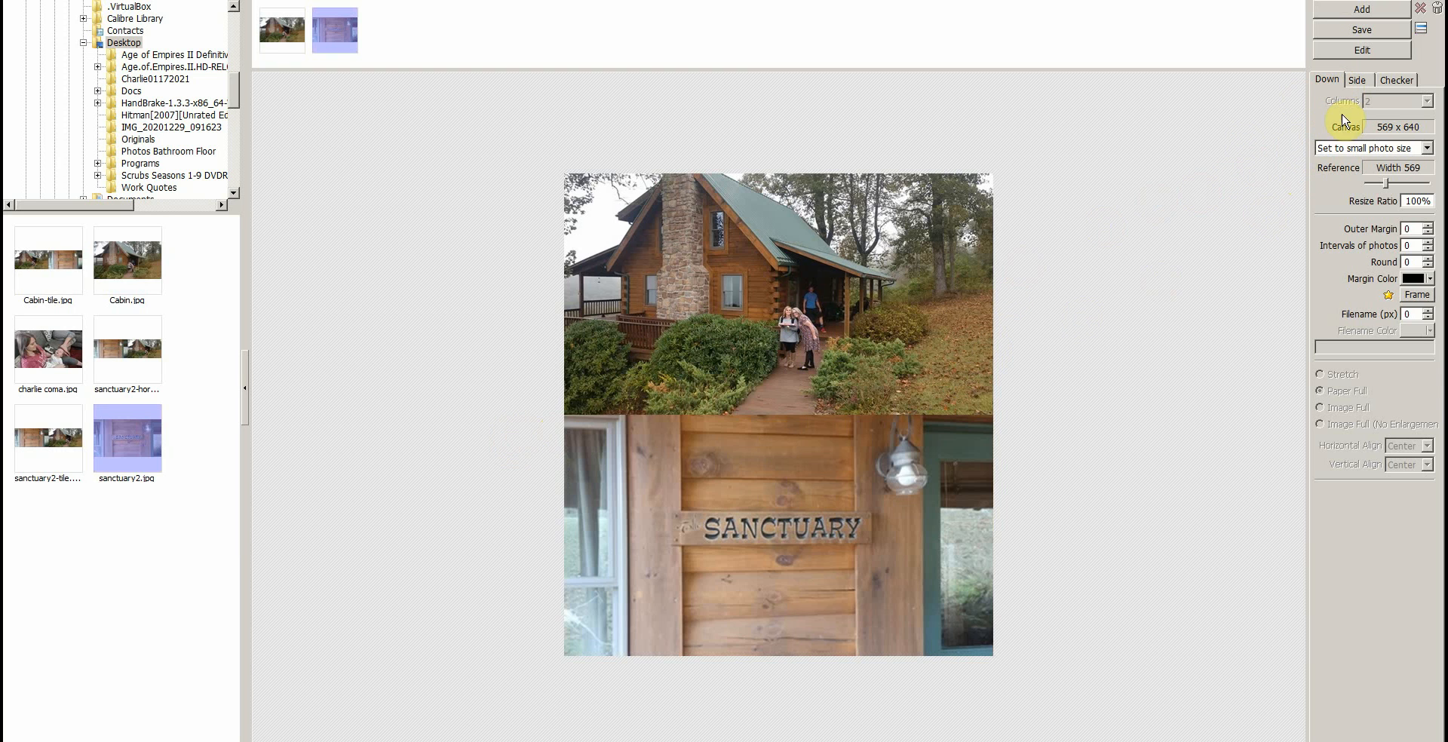
Step: Arrange the two combined photos side by side and move the cabin photo backward so the Sanctuary photo comes first
left_click(1356, 80)
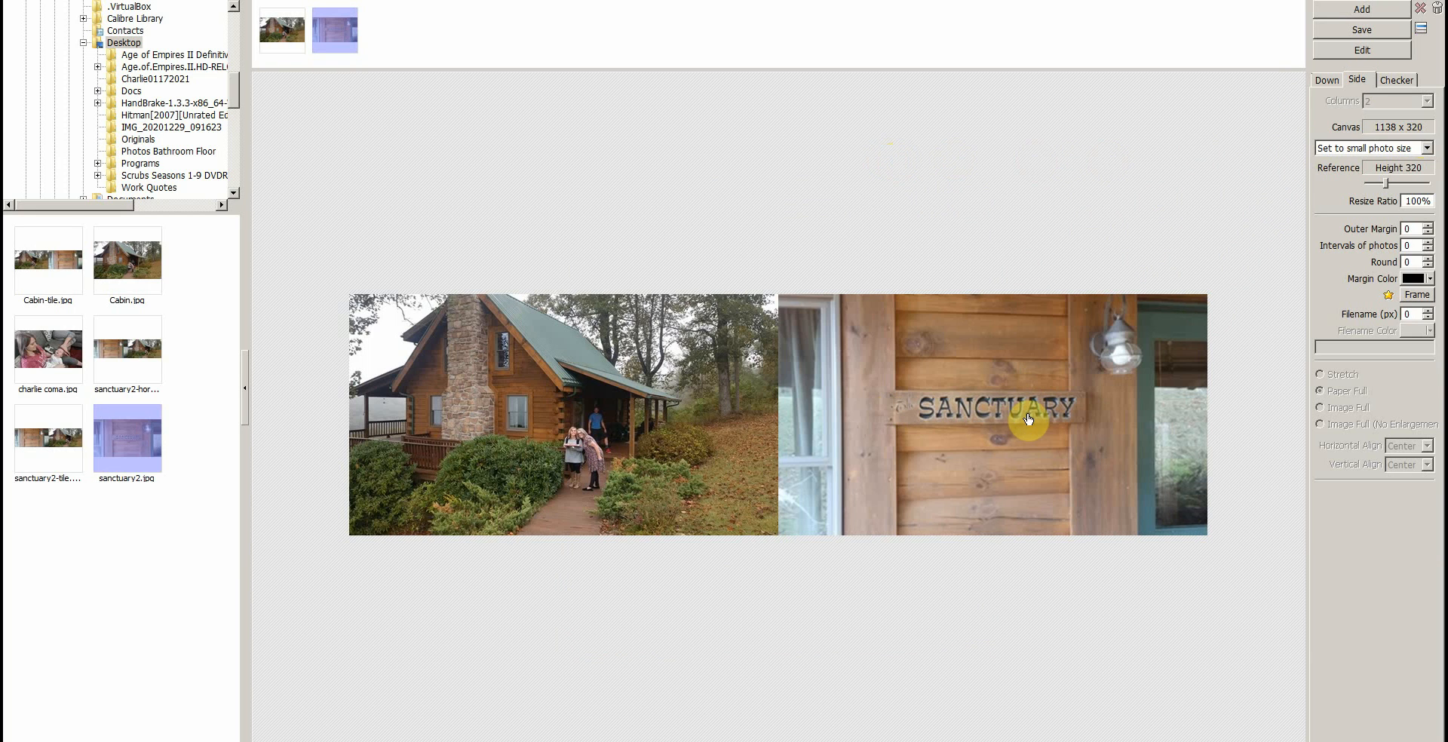
right_click(995, 415)
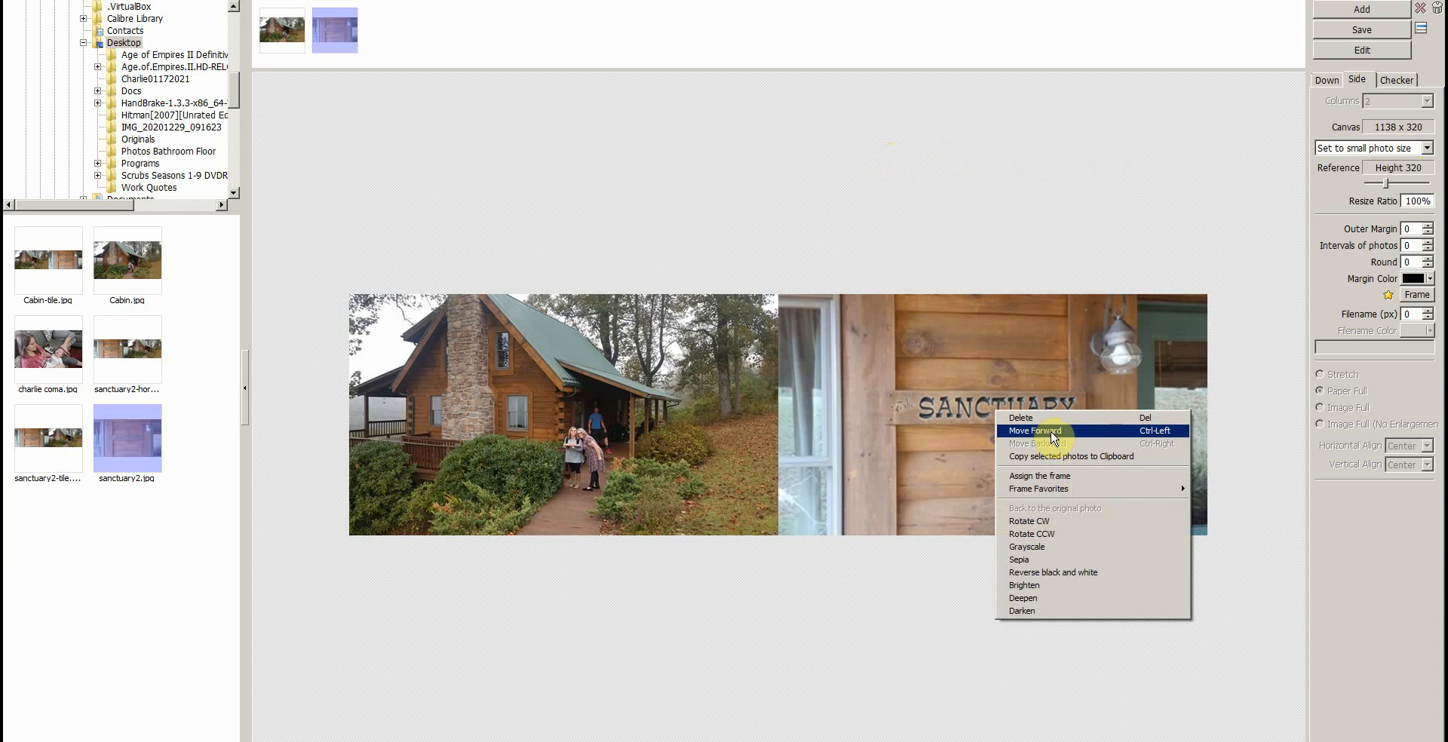
left_click(964, 199)
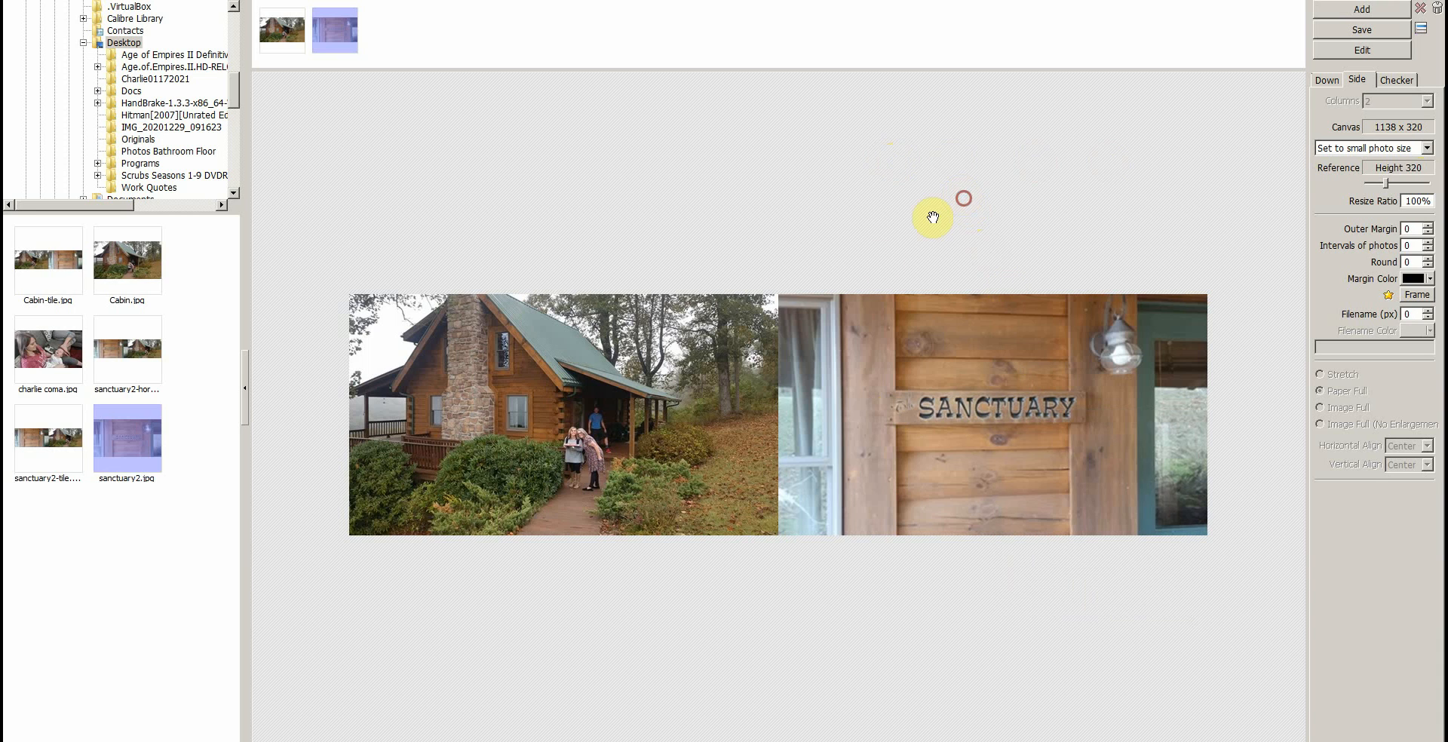
right_click(572, 432)
left_click(641, 465)
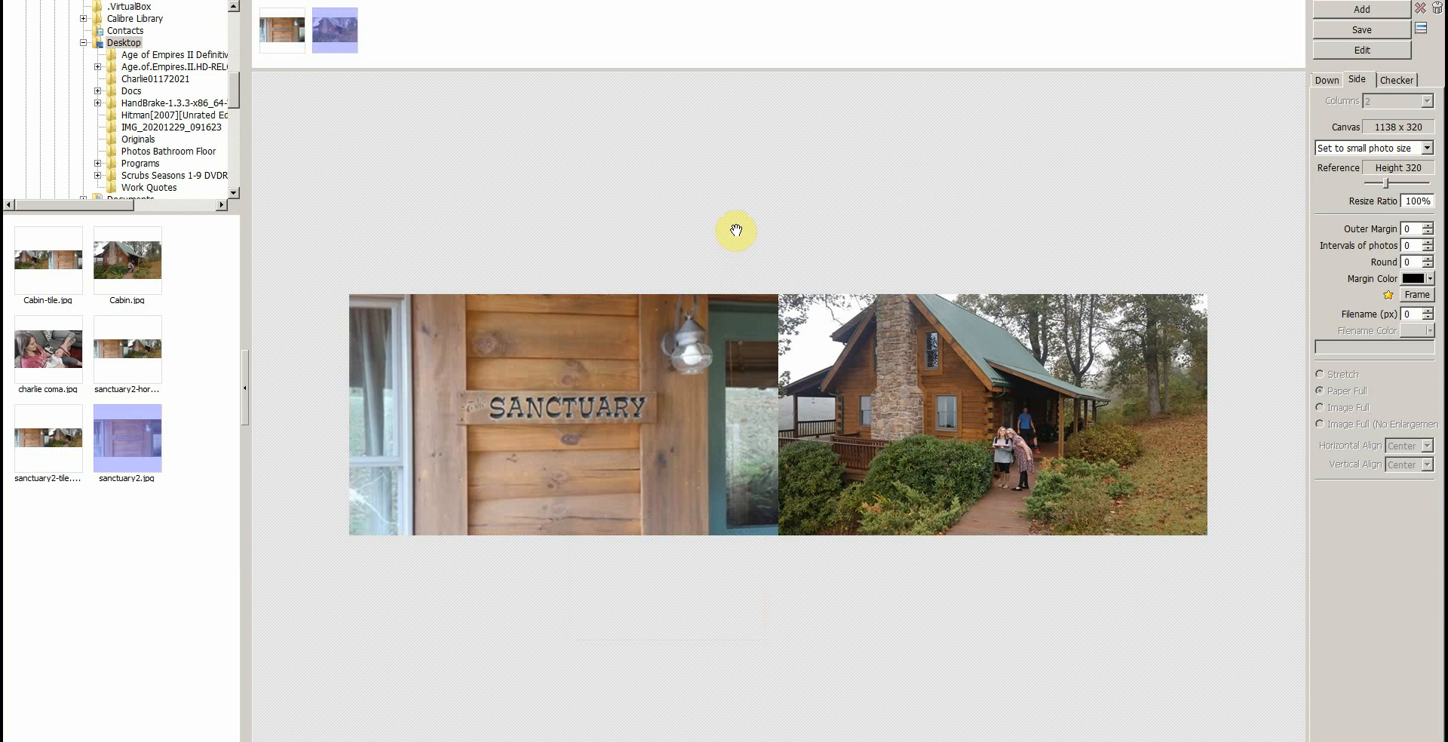
right_click(984, 416)
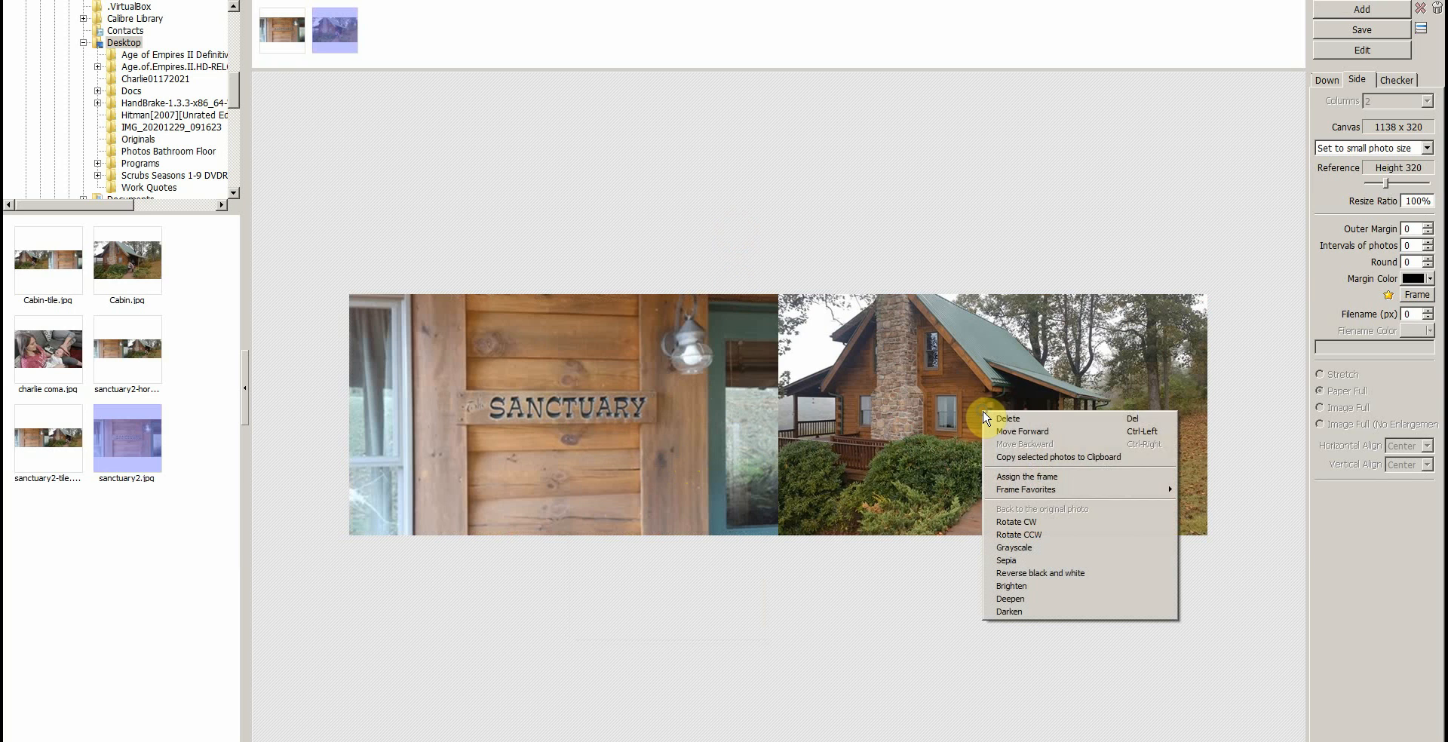
left_click(1093, 245)
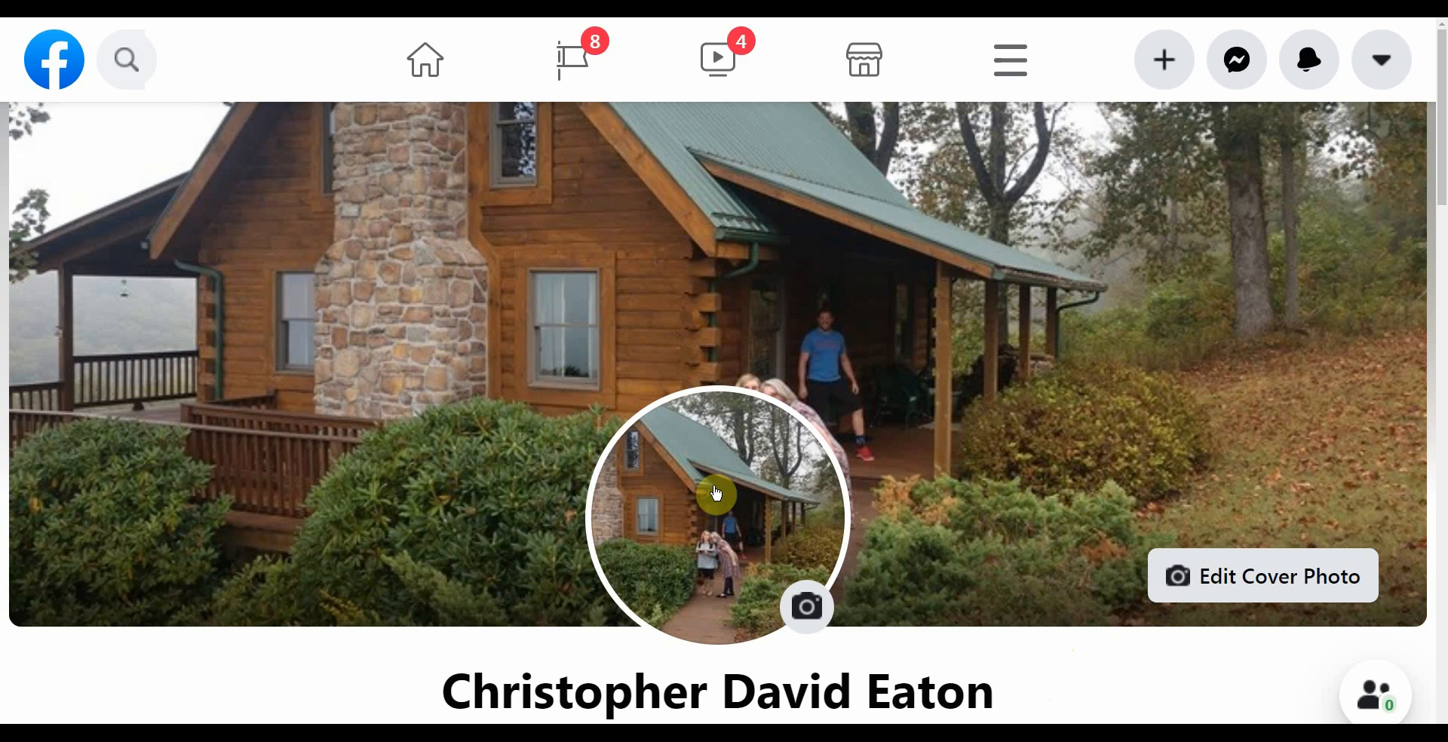
Step: On the Facebook profile, upload sanctuary2-horz from the Desktop as the cover photo and save the changes
left_click(1279, 580)
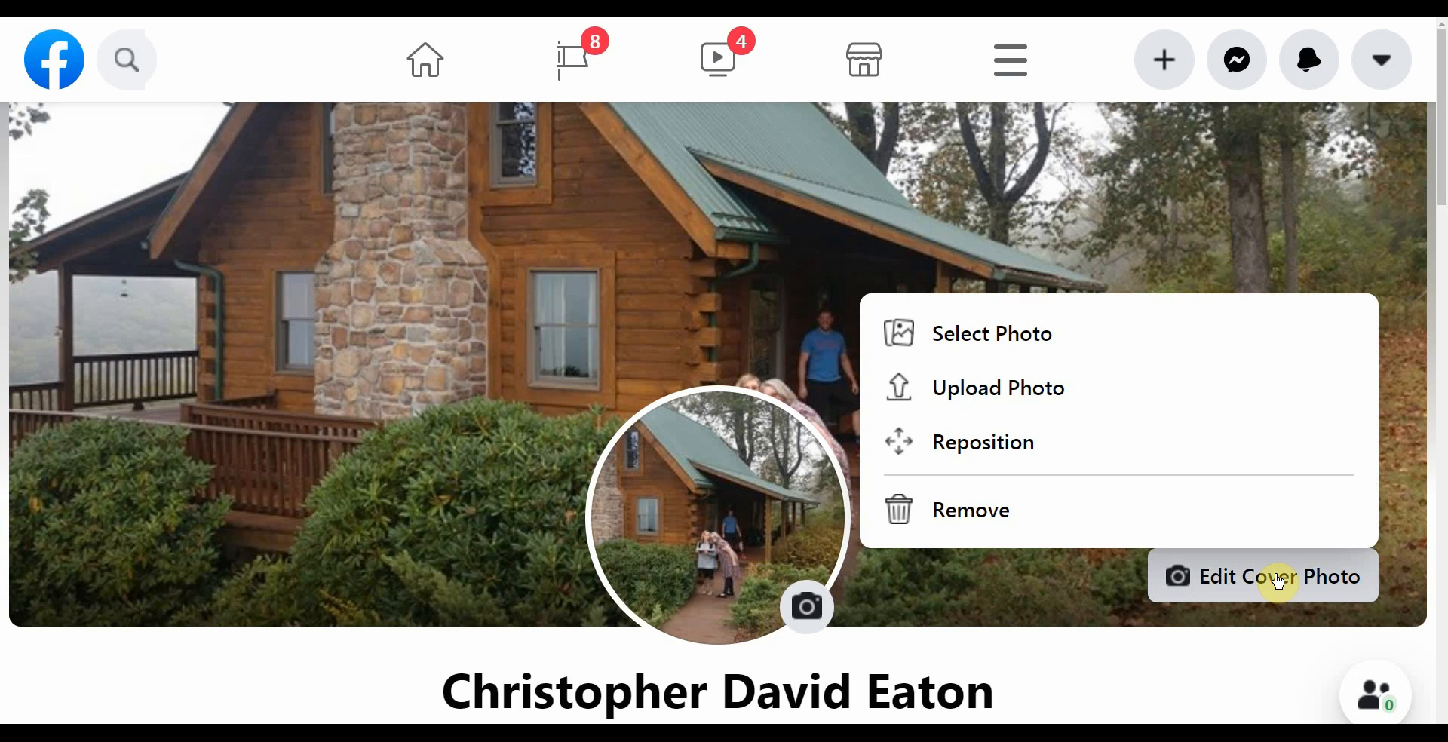
left_click(988, 389)
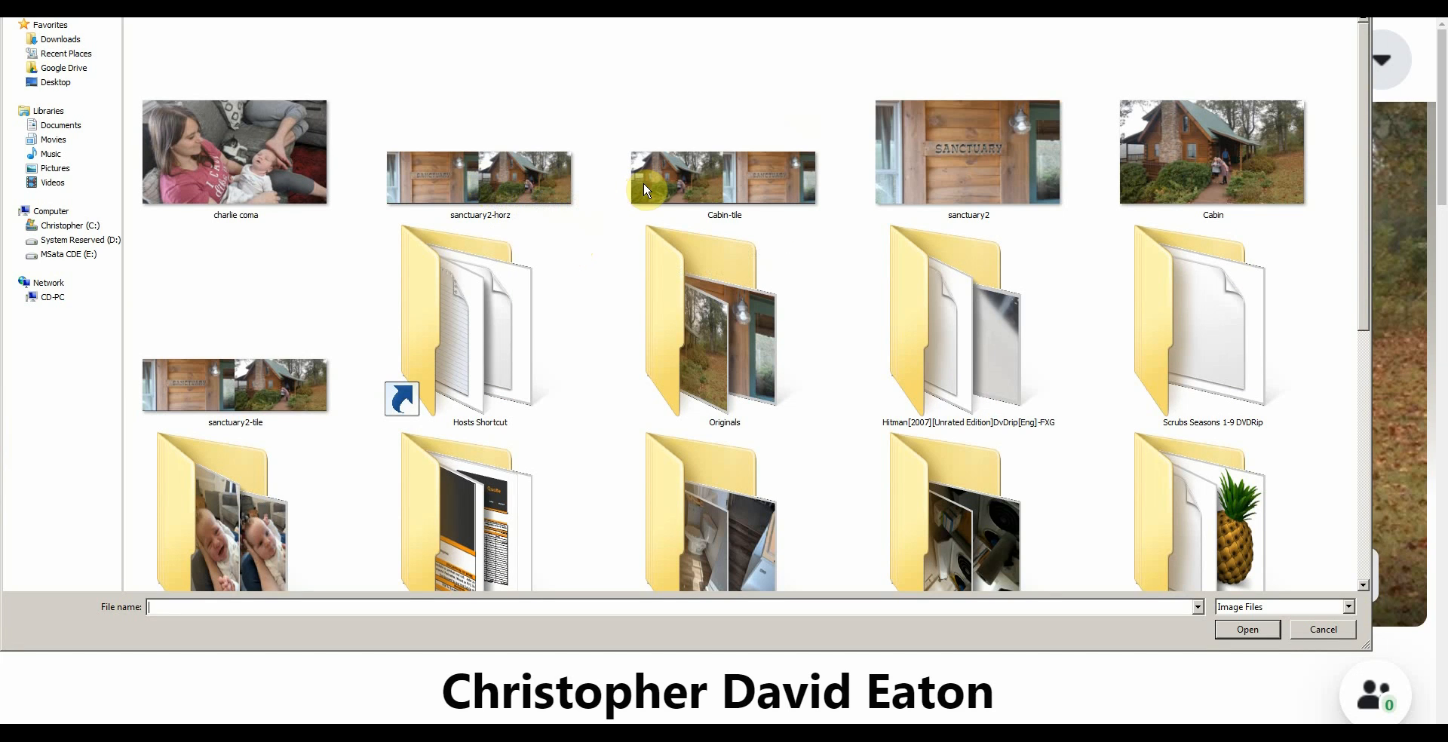
left_click(510, 182)
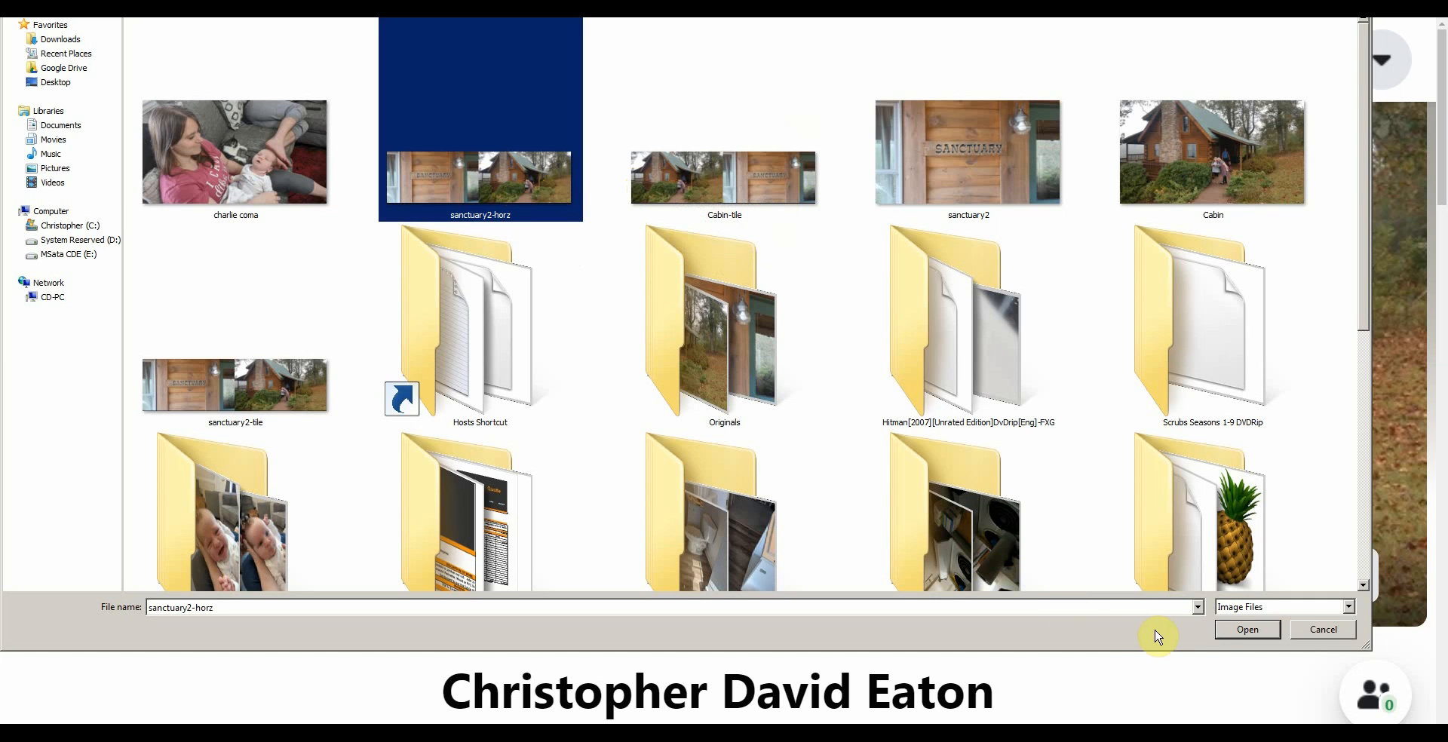
left_click(1235, 631)
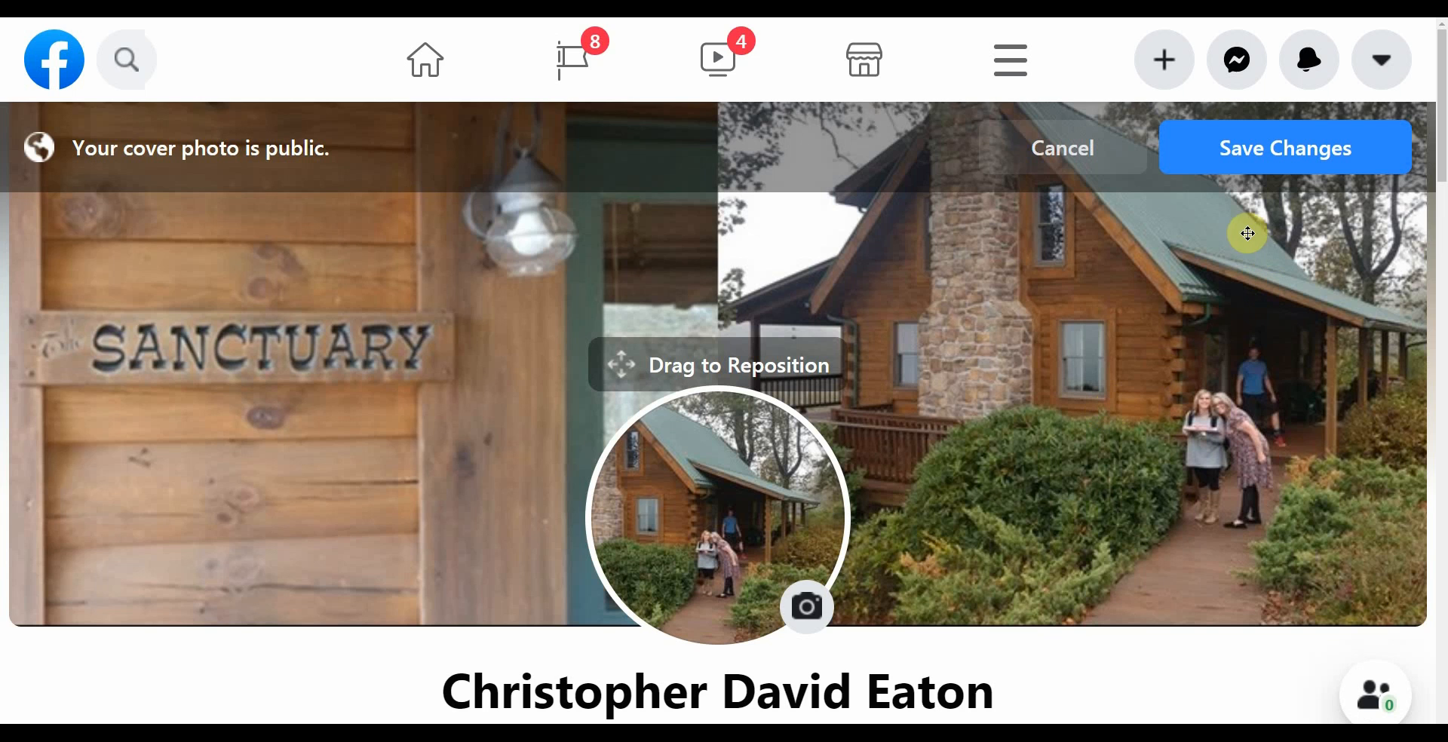
left_click(1293, 155)
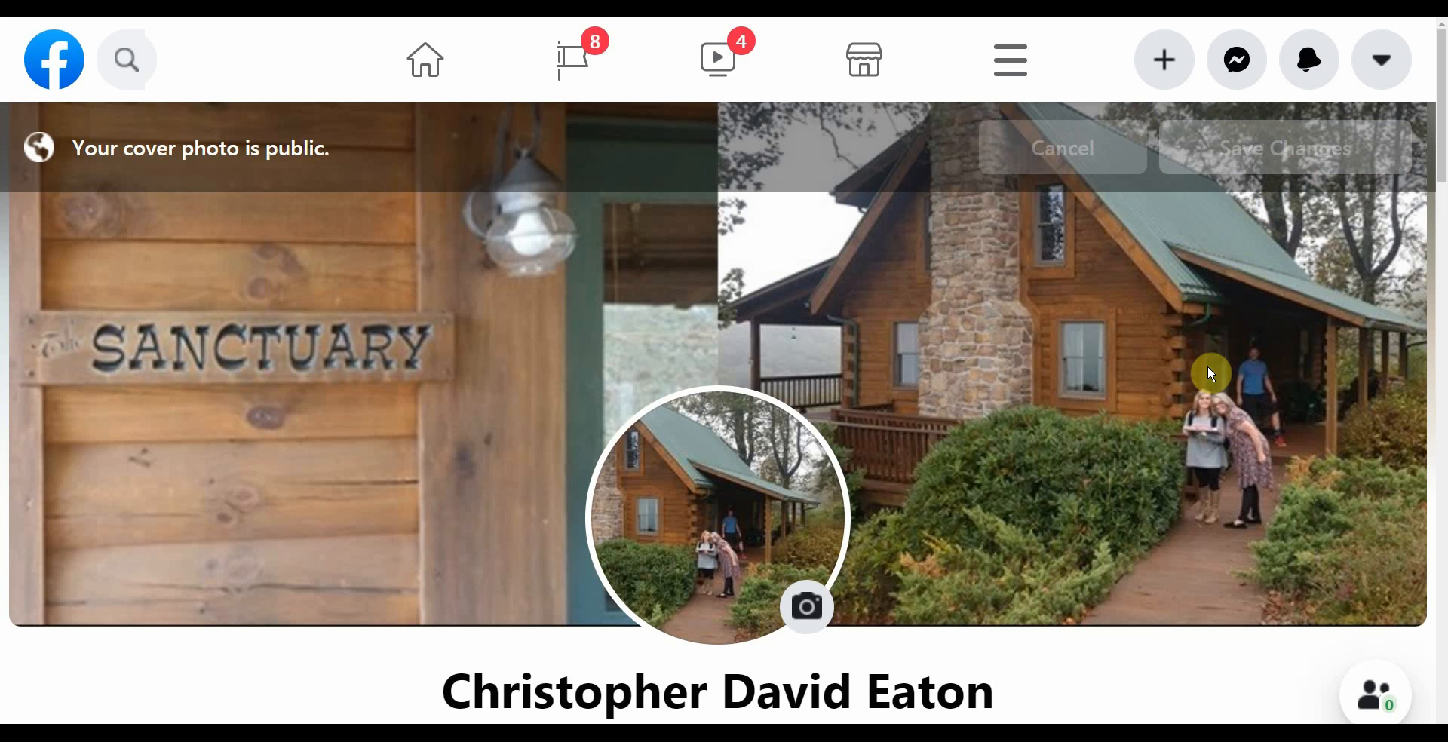